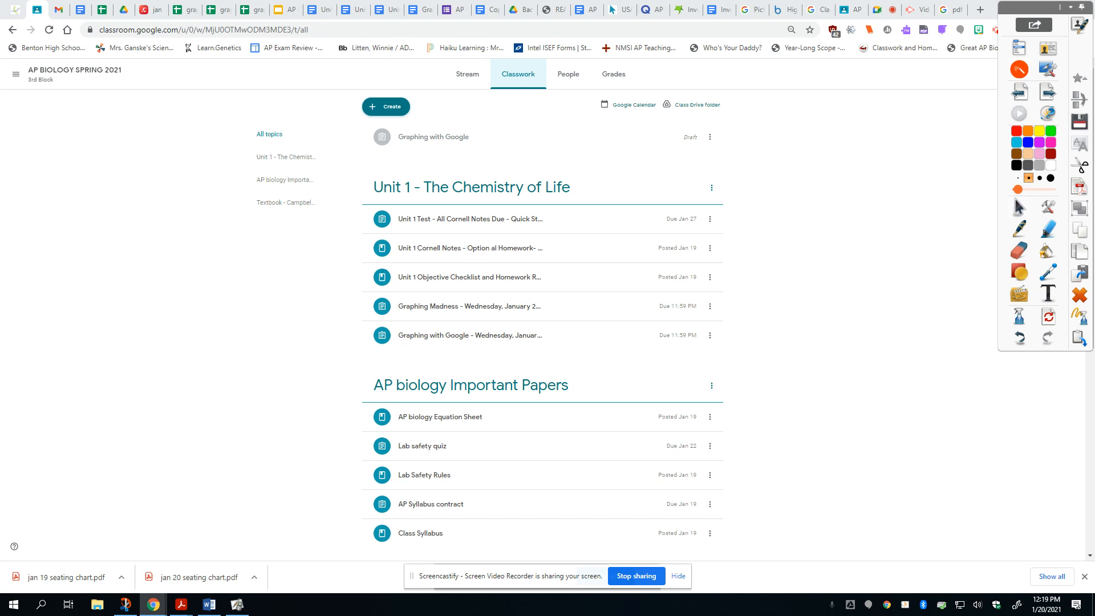
Step: Open the "graphing with google" spreadsheet attached to the Graphing with Google assignment in Unit 1
{"action": "left_click", "coordinate": [468, 334]}
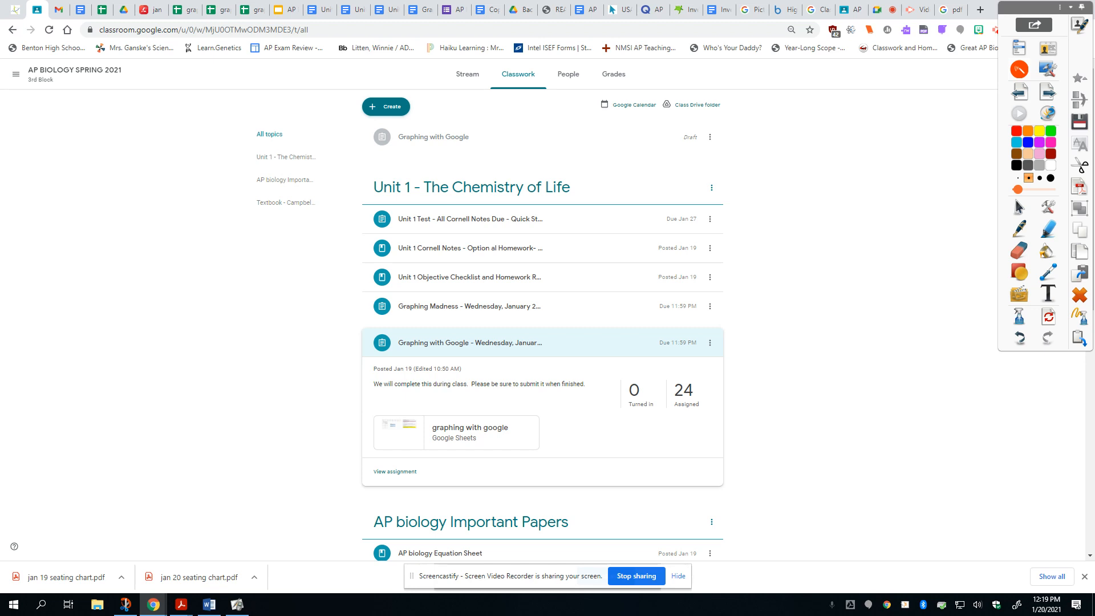
{"action": "left_click", "coordinate": [465, 425]}
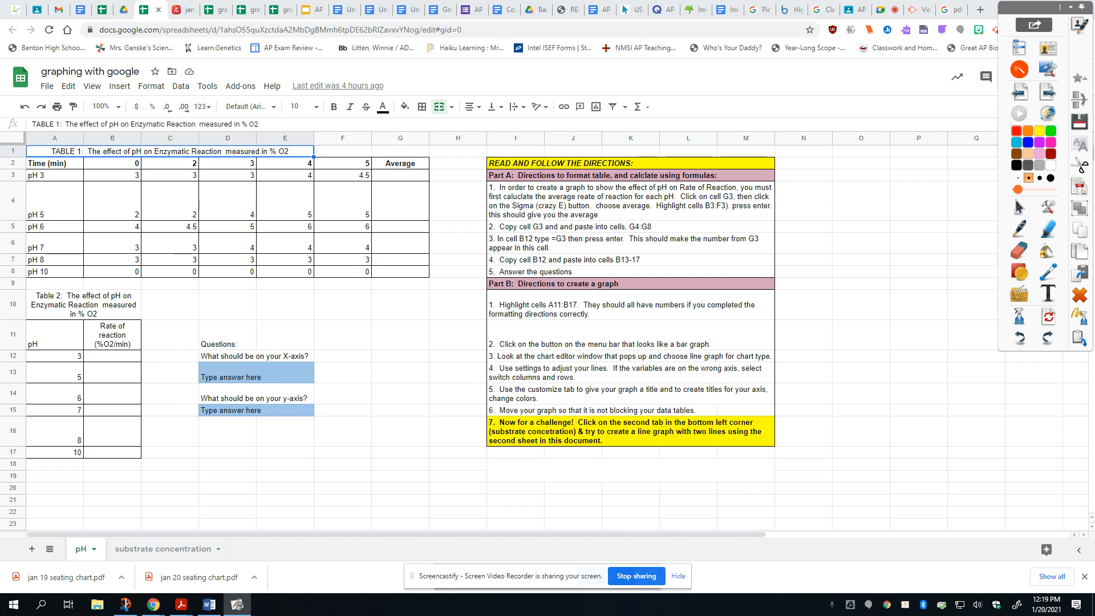
Step: Circle the pH values in Table 2 with the red annotation pen and clear the drawing
{"action": "mouse_move", "coordinate": [68, 345]}
{"action": "left_mouse_down"}
{"action": "mouse_move", "coordinate": [36, 369]}
{"action": "mouse_move", "coordinate": [104, 408]}
{"action": "mouse_move", "coordinate": [63, 360]}
{"action": "left_mouse_up"}
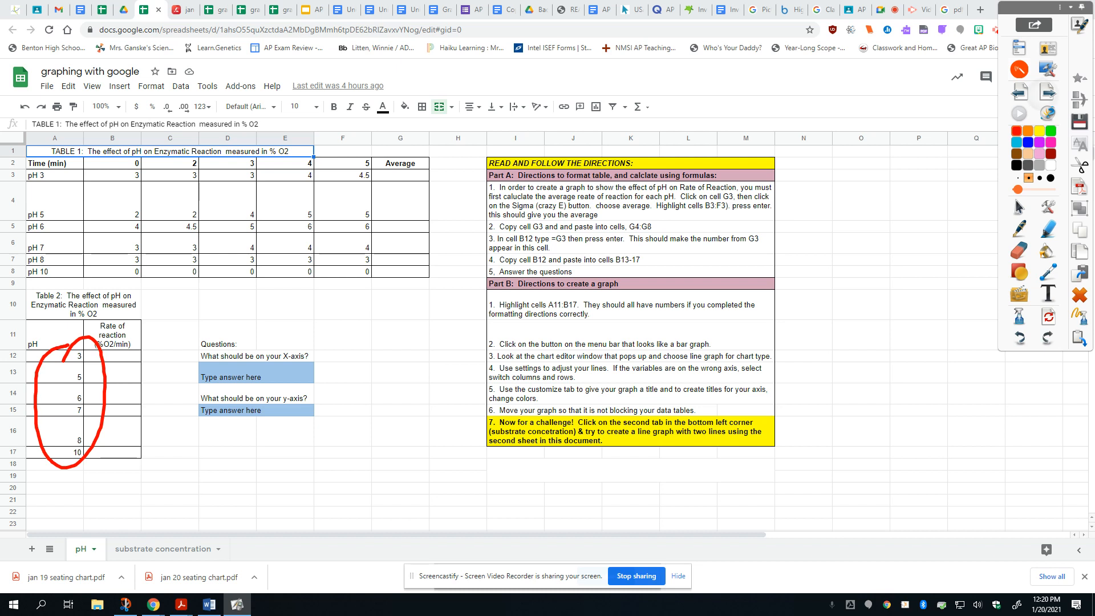
{"action": "left_click", "coordinate": [1048, 93]}
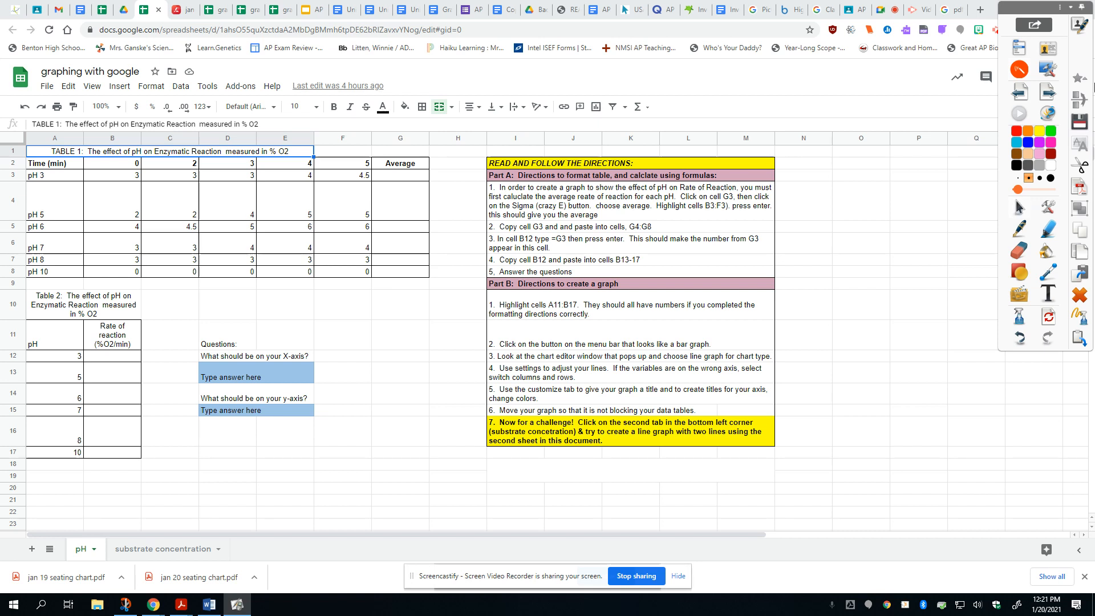
Step: Calculate the pH 3 average in cell G3 with the AVERAGE function over B3:F3
{"action": "left_click", "coordinate": [413, 177]}
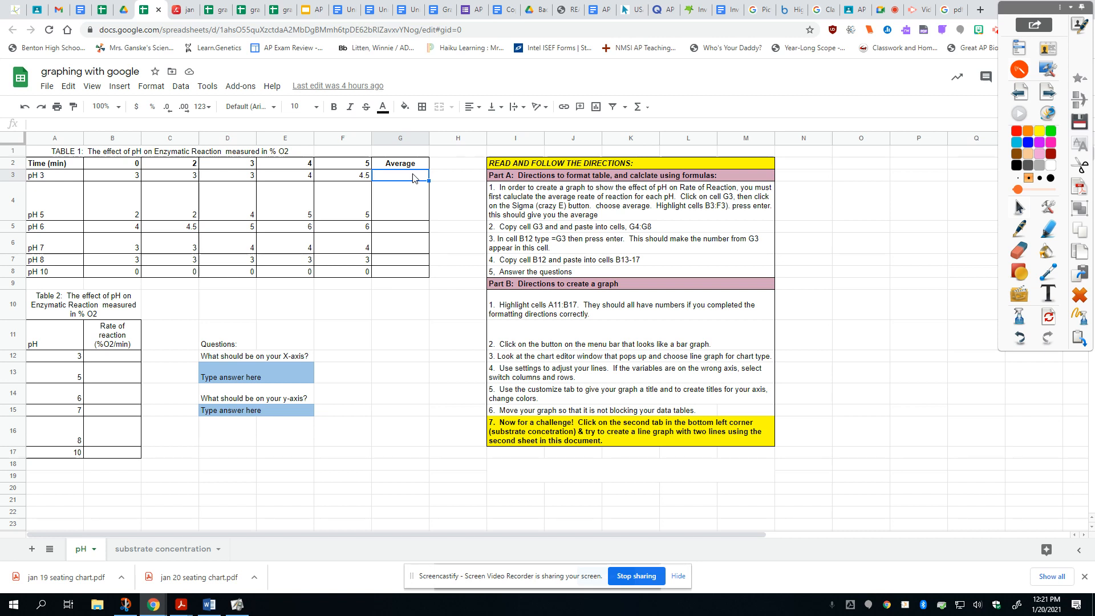
{"action": "left_click", "coordinate": [638, 107]}
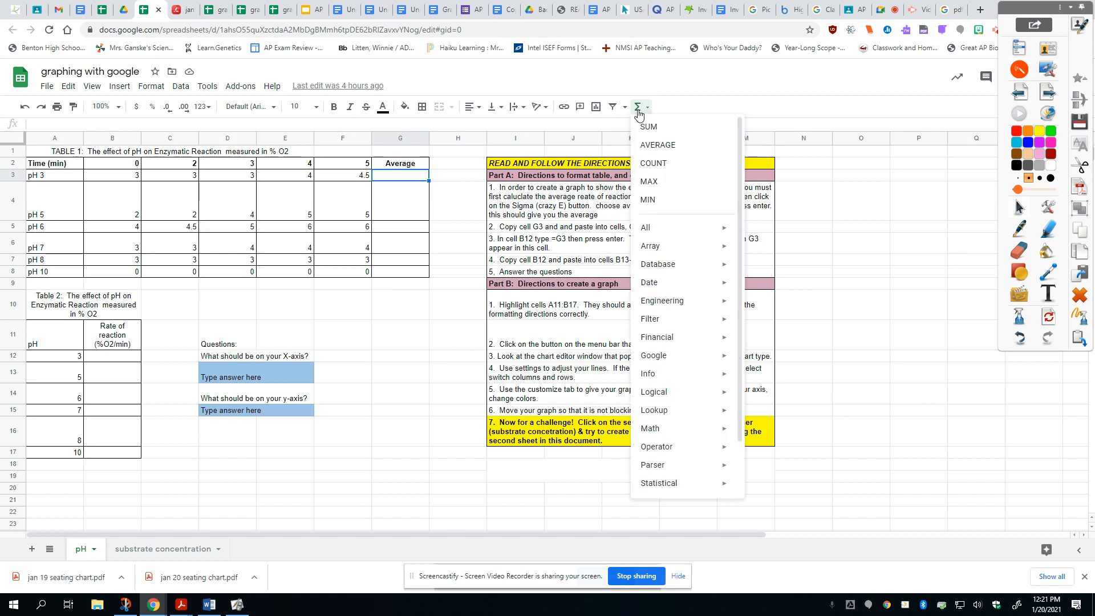
{"action": "left_click", "coordinate": [646, 147]}
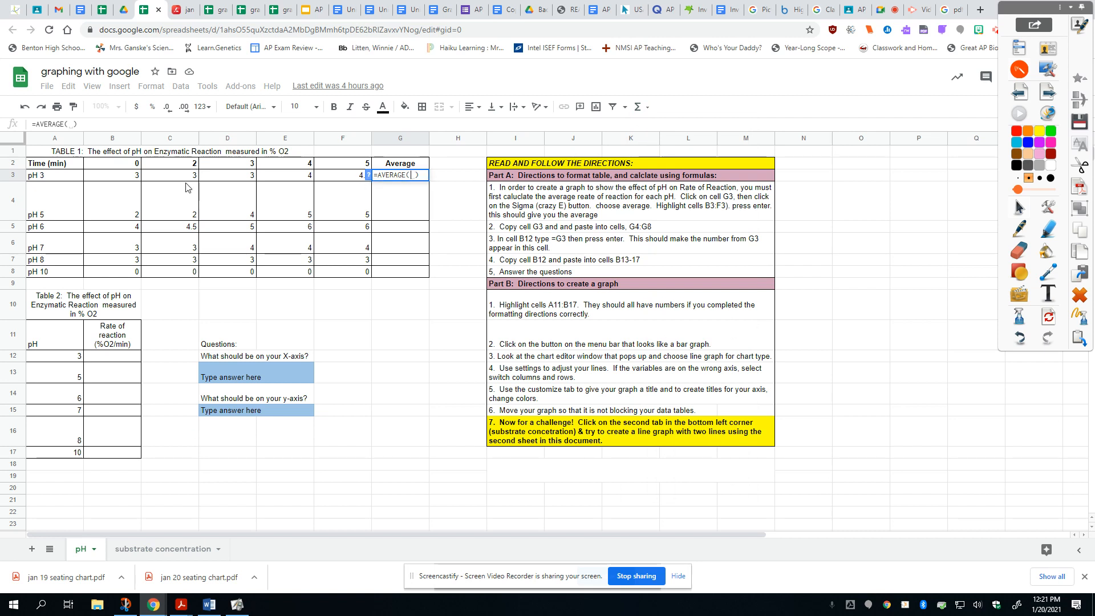
{"action": "left_click_drag", "start_coordinate": [120, 177], "coordinate": [337, 179]}
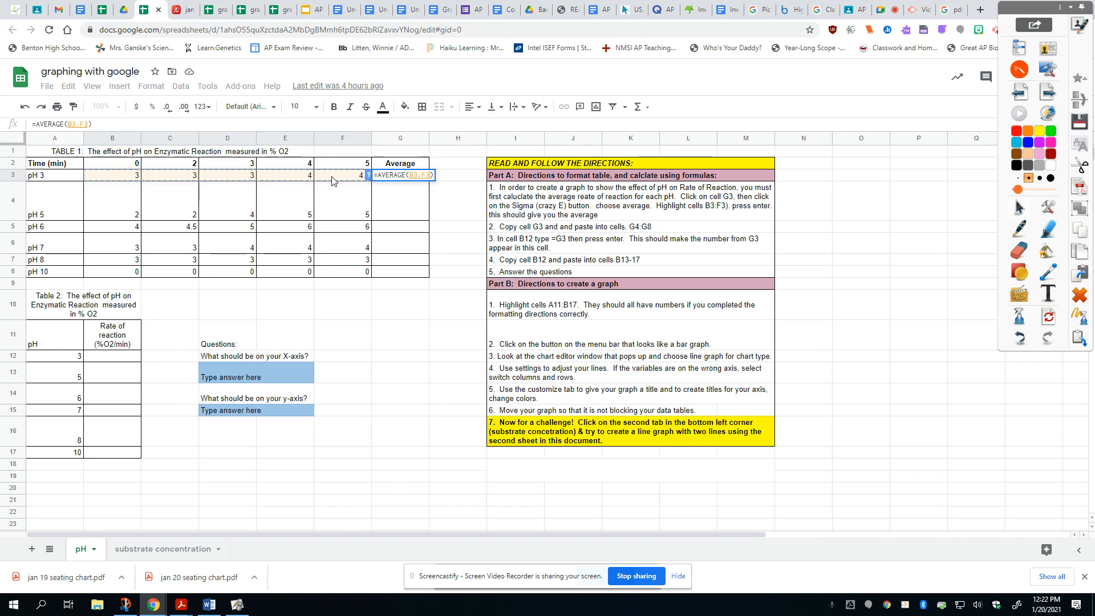
{"action": "key", "text": "Return"}
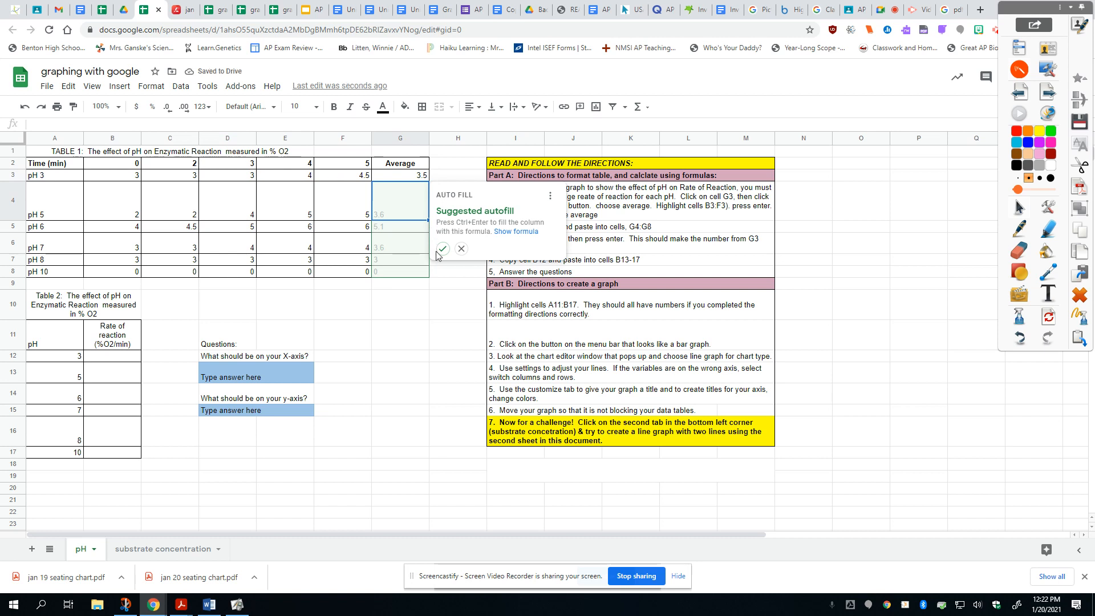
Step: Copy the average formula from G3 into cells G4:G8 for the remaining pH rows
{"action": "left_click", "coordinate": [393, 178]}
{"action": "right_click", "coordinate": [394, 178]}
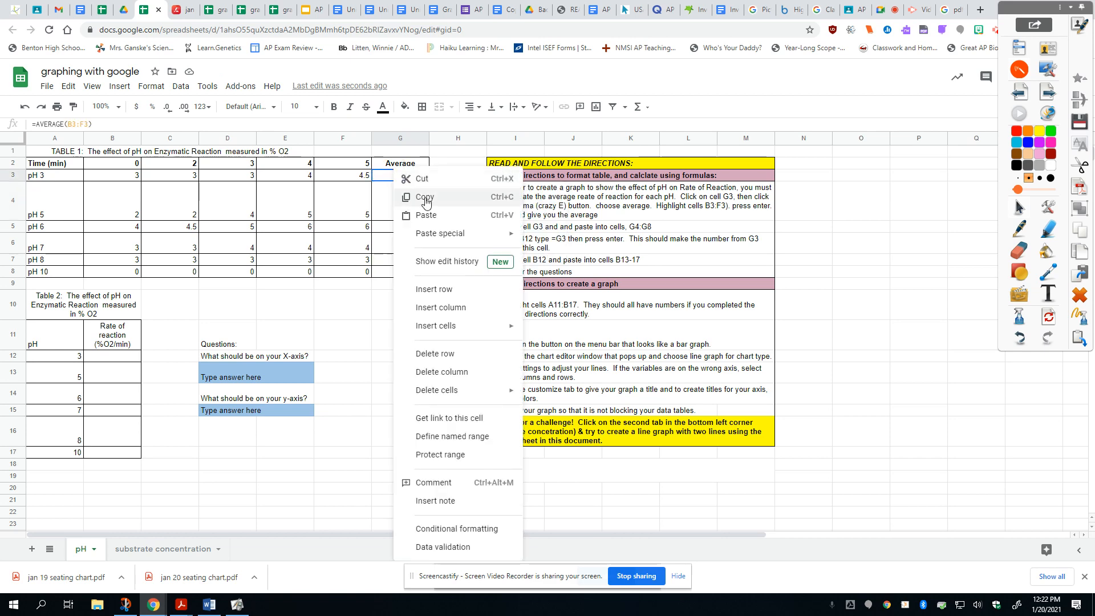
{"action": "left_click", "coordinate": [421, 127]}
{"action": "left_click_drag", "start_coordinate": [417, 205], "coordinate": [410, 272]}
{"action": "right_click", "coordinate": [406, 239]}
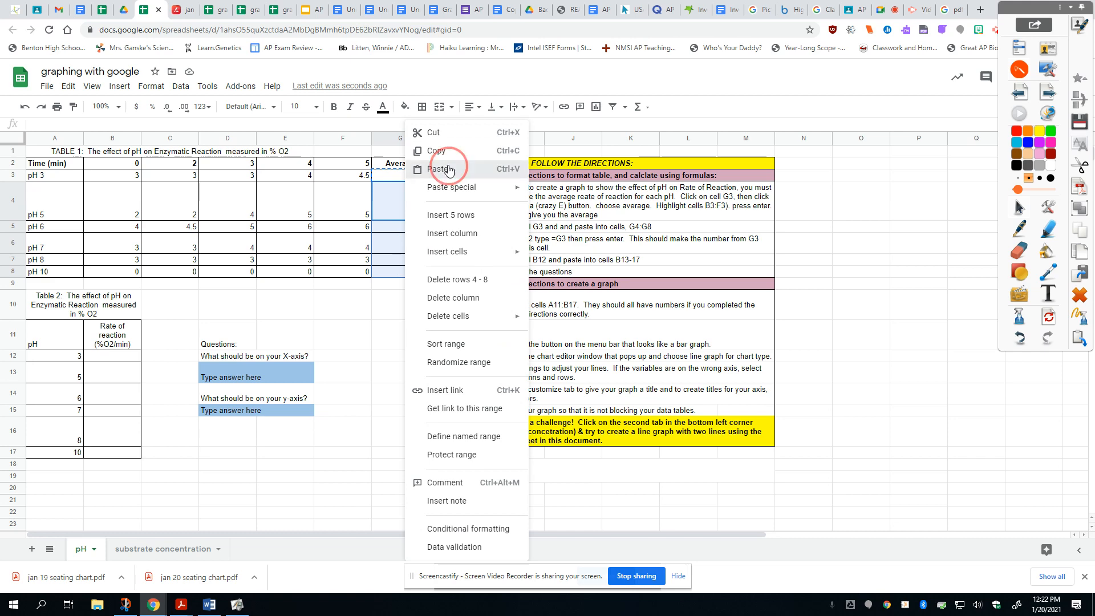
{"action": "left_click", "coordinate": [449, 167]}
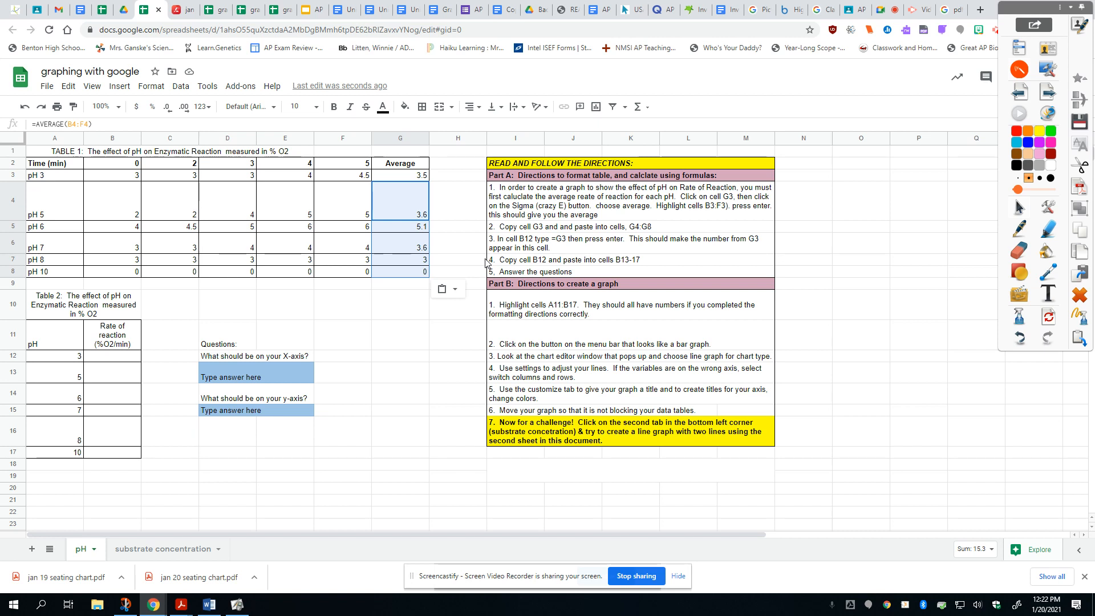
Step: Check the pasted average formulas for pH 6 and pH 10 in the Average column
{"action": "left_click", "coordinate": [299, 177]}
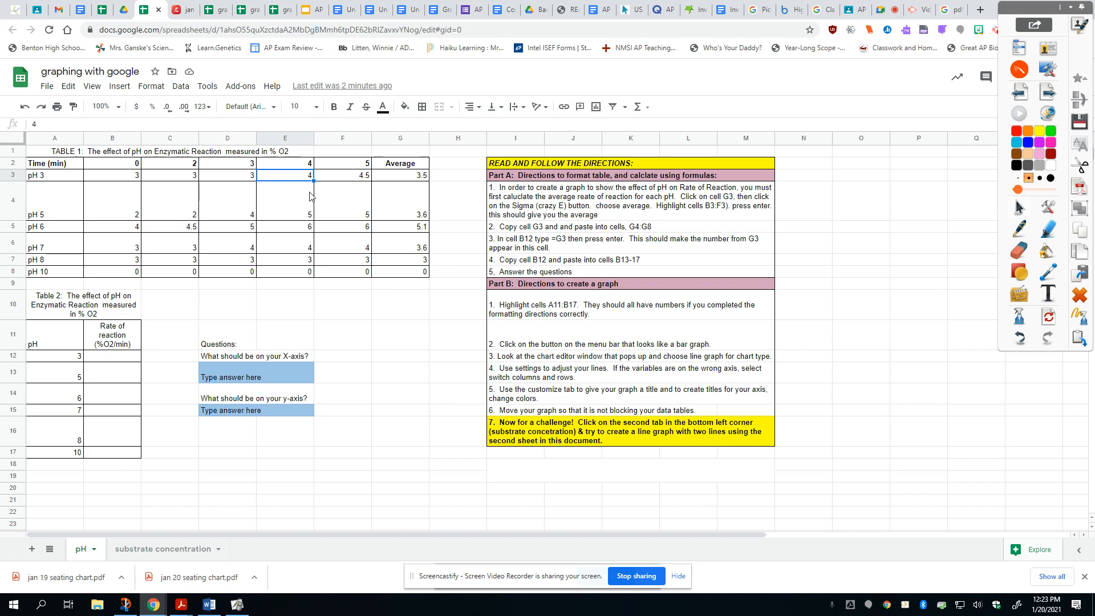
{"action": "left_click", "coordinate": [401, 226]}
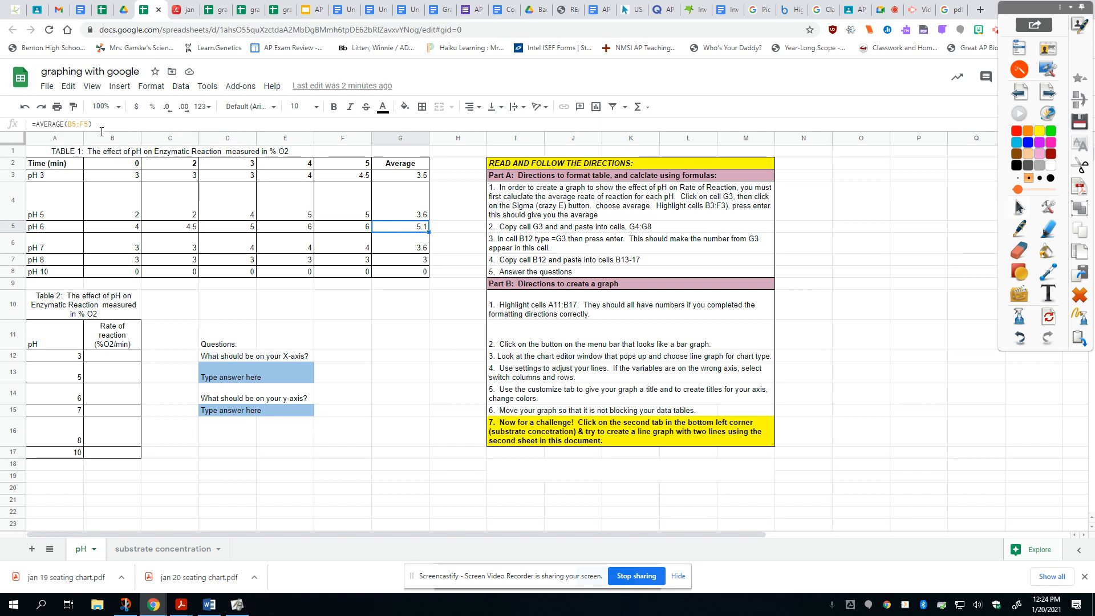
{"action": "left_click", "coordinate": [411, 270]}
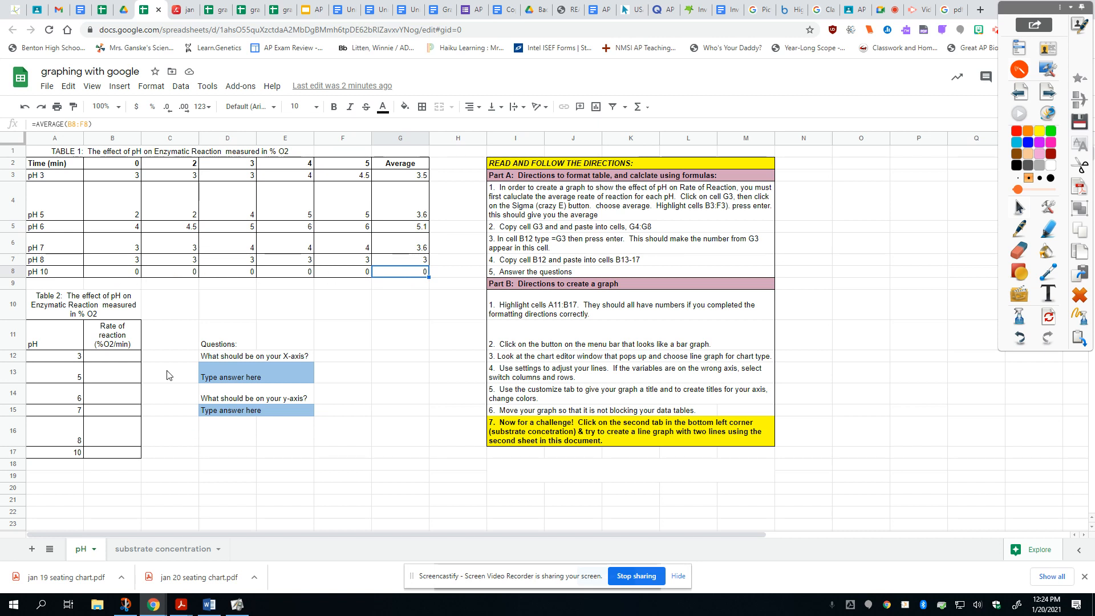
Step: Enter =G3 in cell B12 and accept the suggested autofill for the rest of Table 2's rate column
{"action": "left_click", "coordinate": [122, 363]}
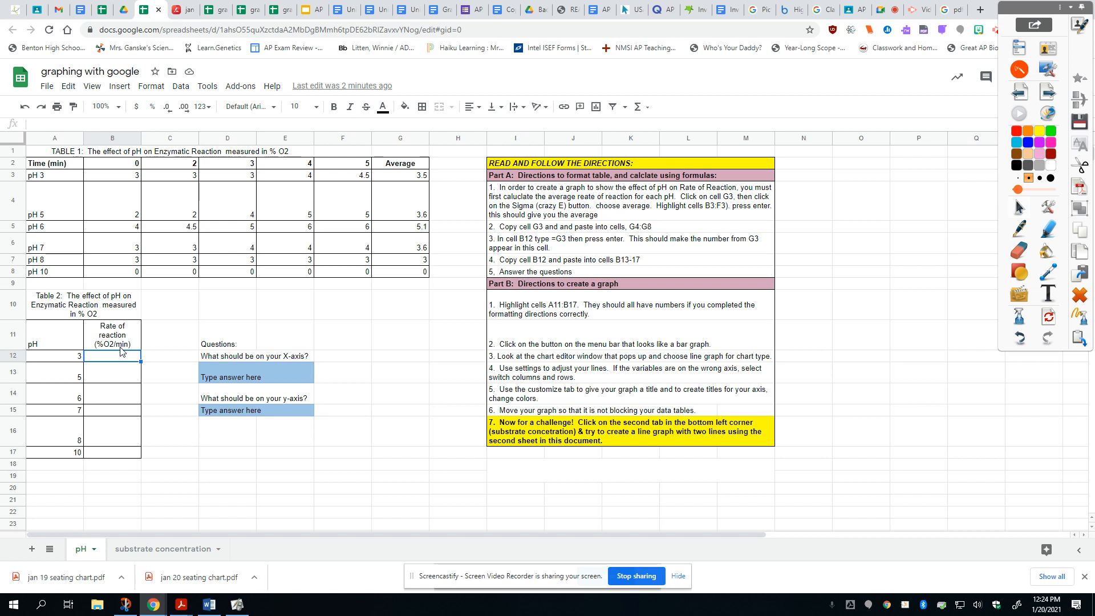
{"action": "type", "text": "="}
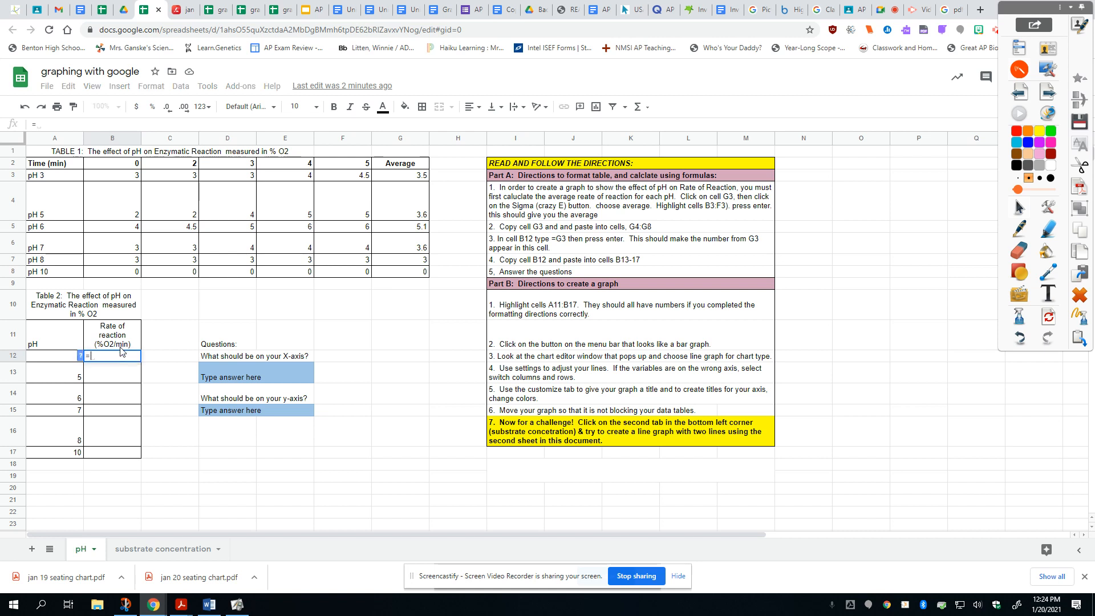
{"action": "type", "text": "G3"}
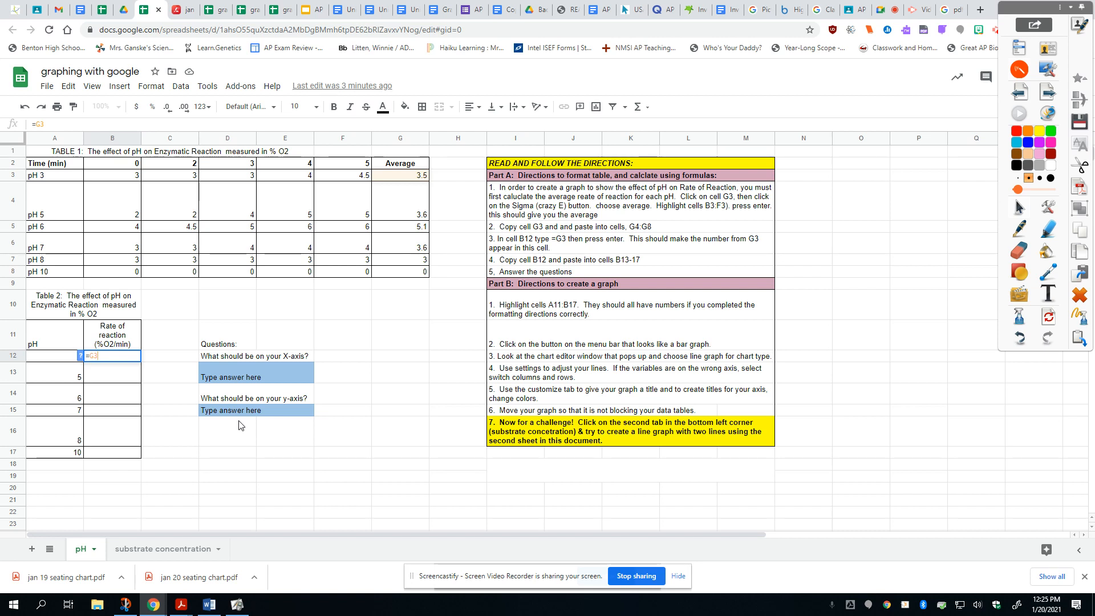
{"action": "key", "text": "Return"}
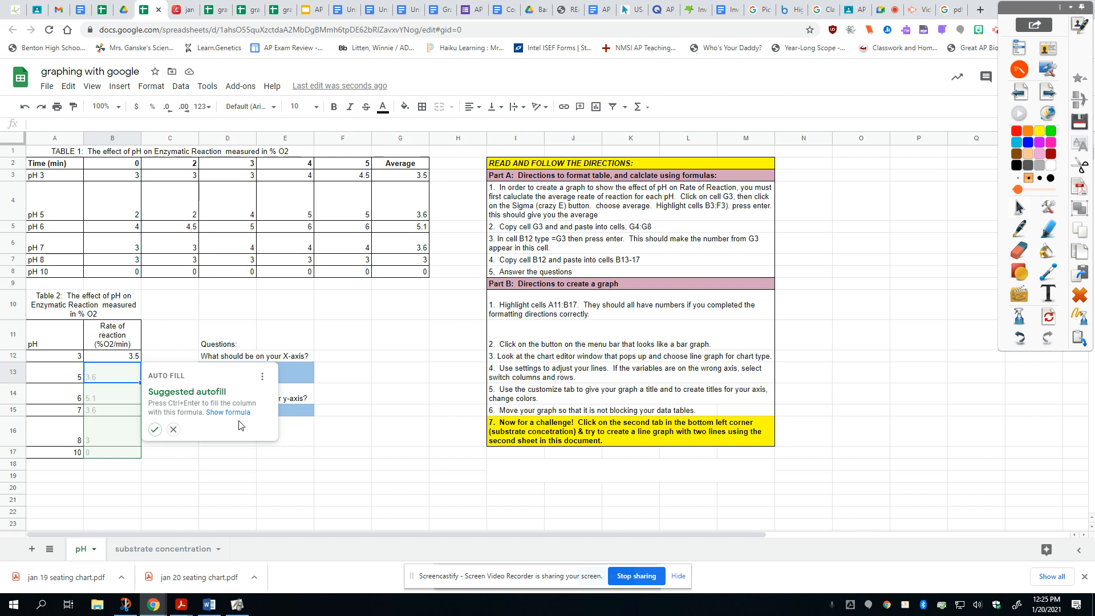
{"action": "left_click", "coordinate": [156, 430]}
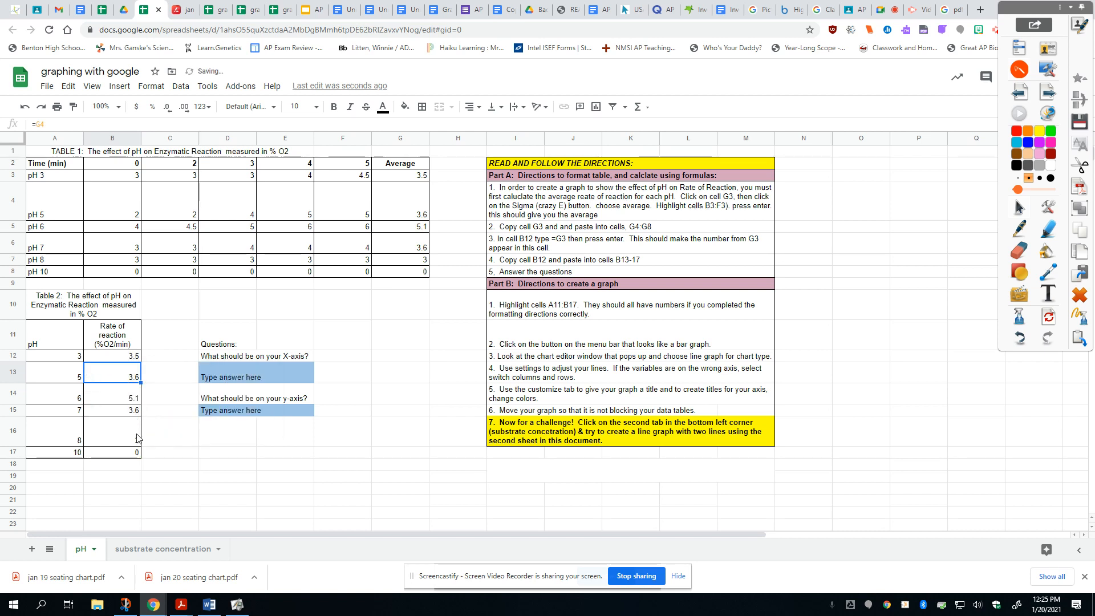
Step: Test the linked formulas by changing cell E3 to 10 and setting it back to 4
{"action": "left_click", "coordinate": [303, 182]}
{"action": "type", "text": "10"}
{"action": "key", "text": "Return"}
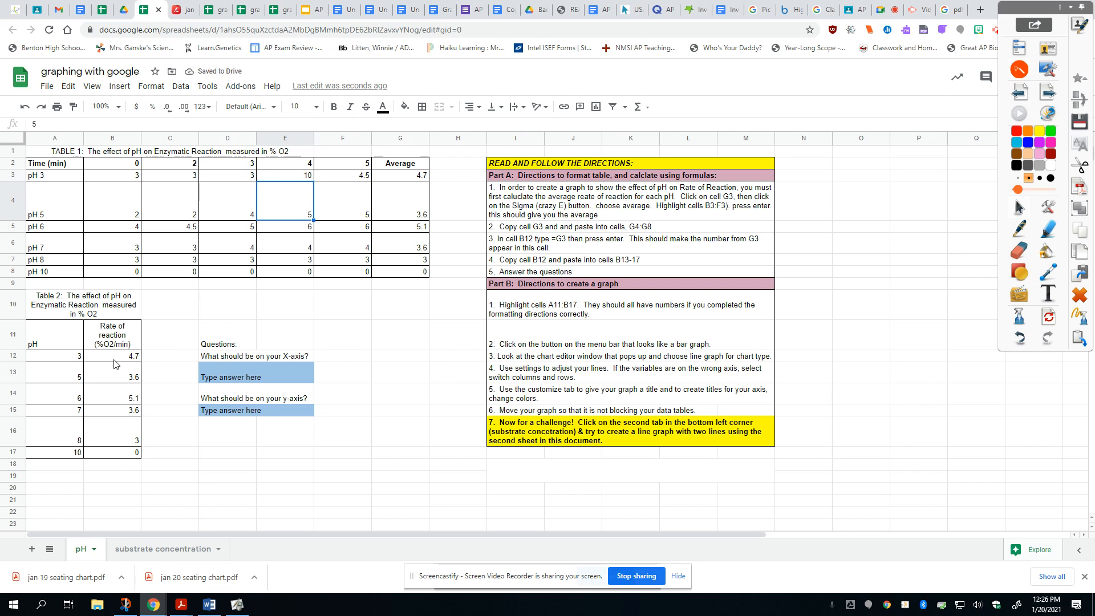
{"action": "left_click", "coordinate": [305, 178]}
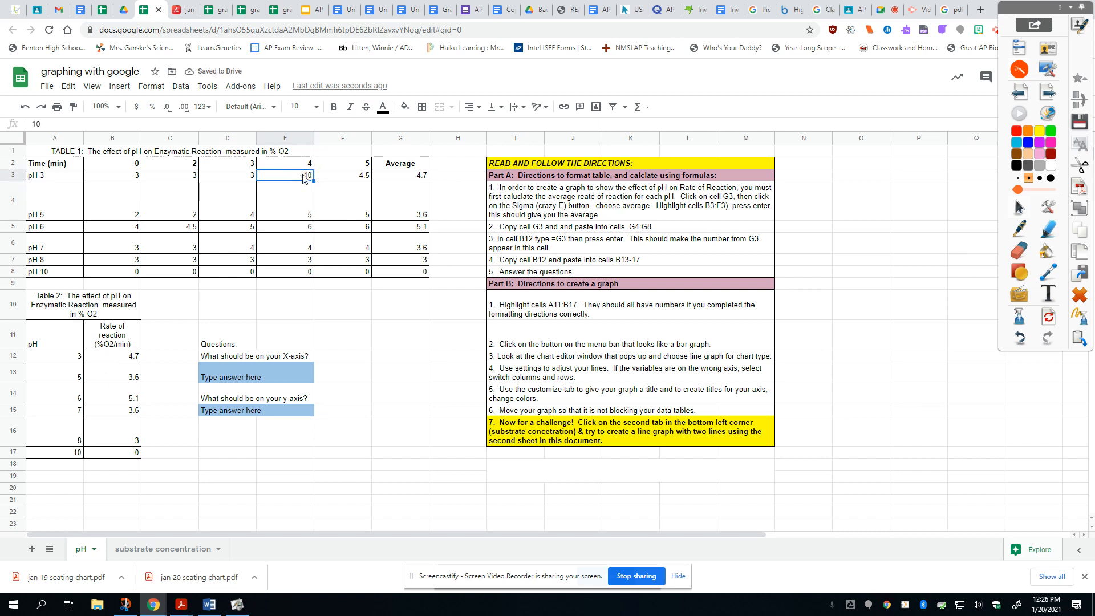
{"action": "type", "text": "4"}
{"action": "key", "text": "Return"}
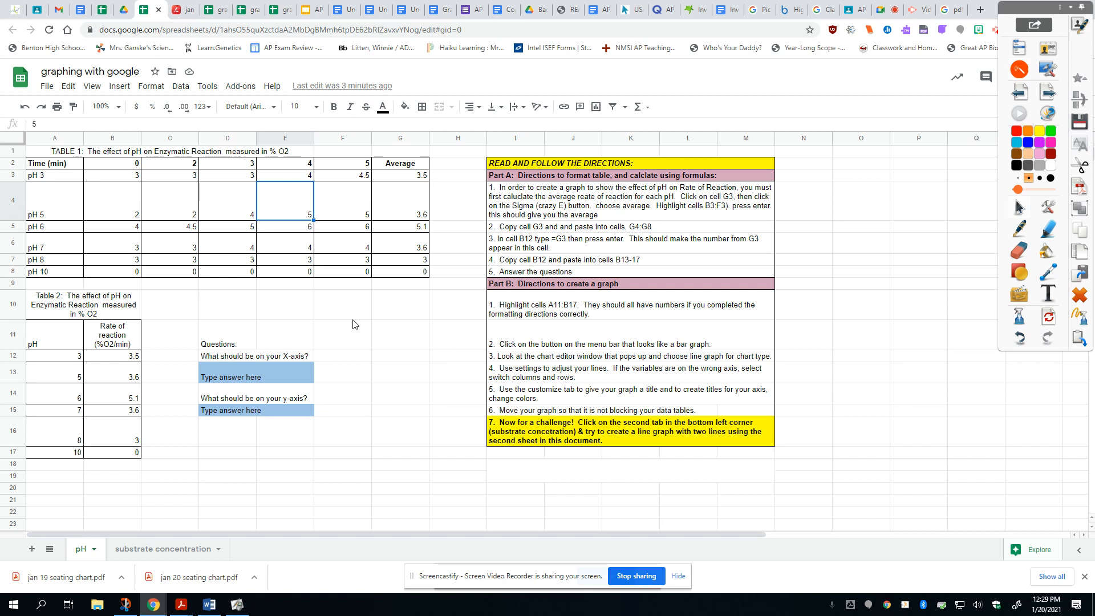
Step: Insert a line chart from cells A11:B17 and move it next to Table 2
{"action": "left_click_drag", "start_coordinate": [53, 345], "coordinate": [110, 454]}
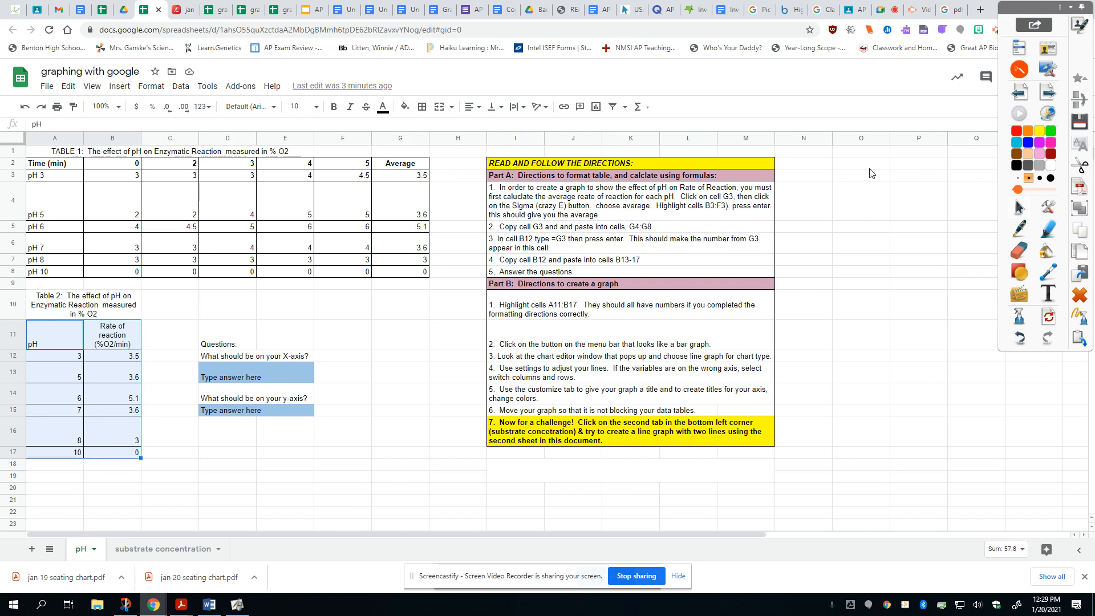
{"action": "left_click", "coordinate": [597, 109]}
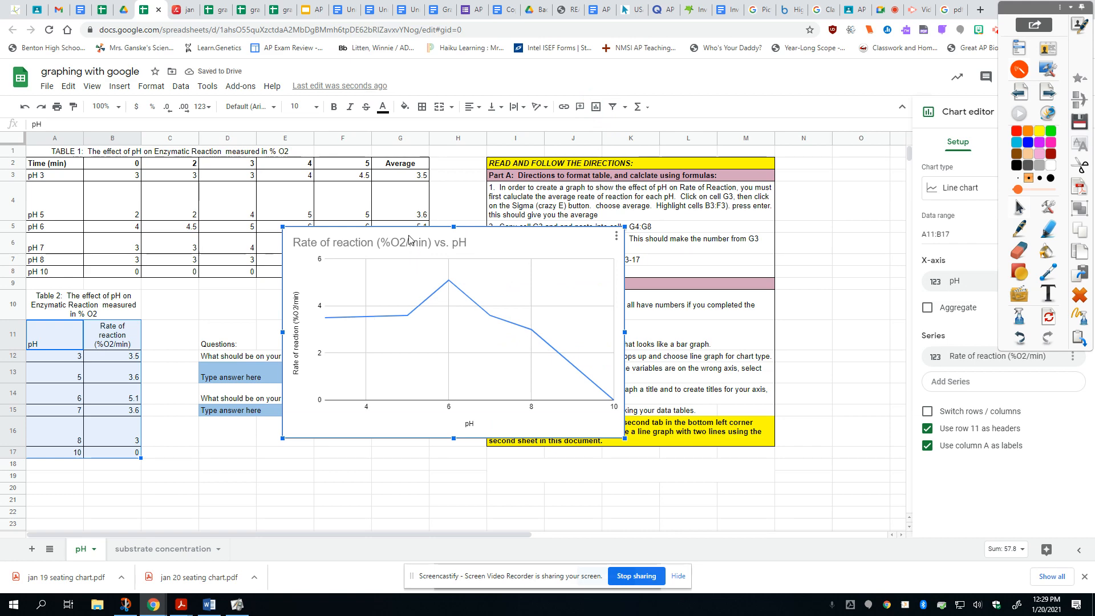
{"action": "left_click_drag", "start_coordinate": [393, 242], "coordinate": [263, 304]}
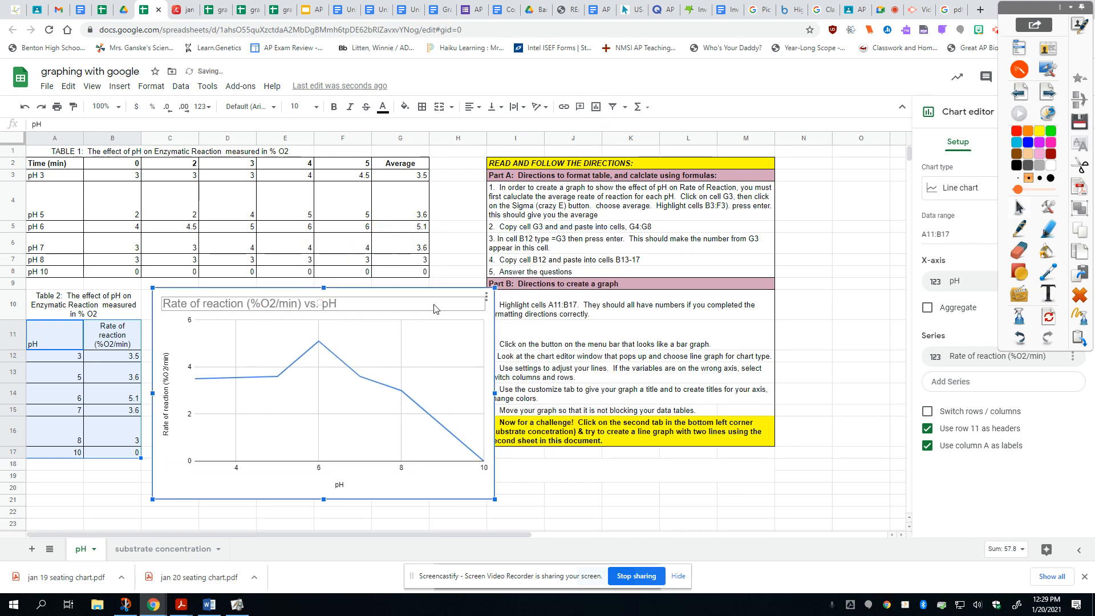
Step: Collapse the floating annotation toolbar that covers the chart editor
{"action": "left_click", "coordinate": [487, 298]}
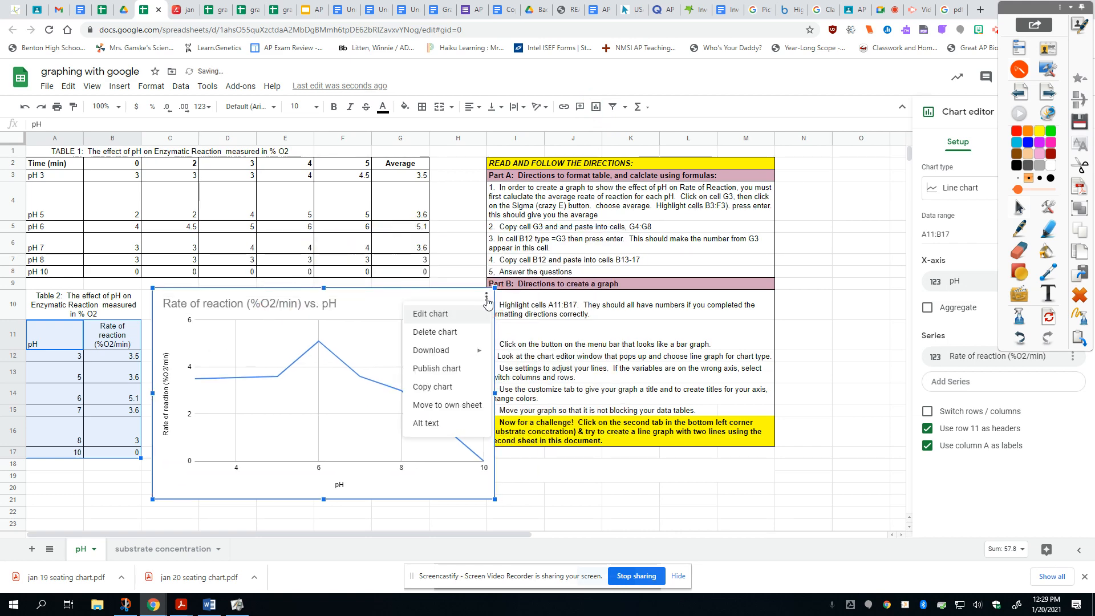
{"action": "left_click", "coordinate": [1070, 10]}
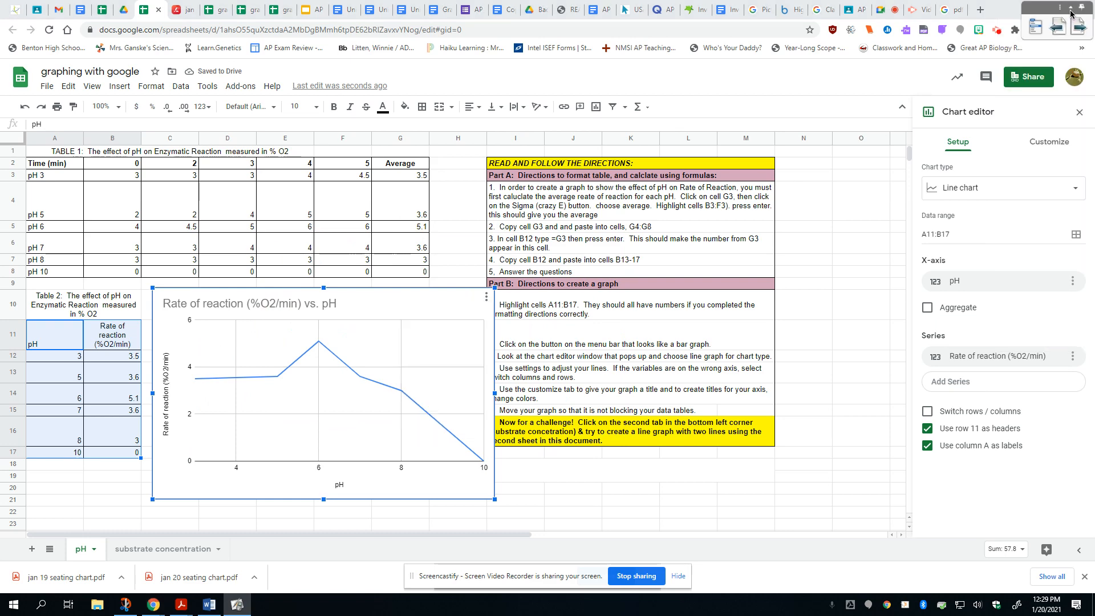
Step: Try the column chart type on the graph and switch it back to a line chart
{"action": "left_click", "coordinate": [987, 192]}
{"action": "left_click", "coordinate": [975, 307]}
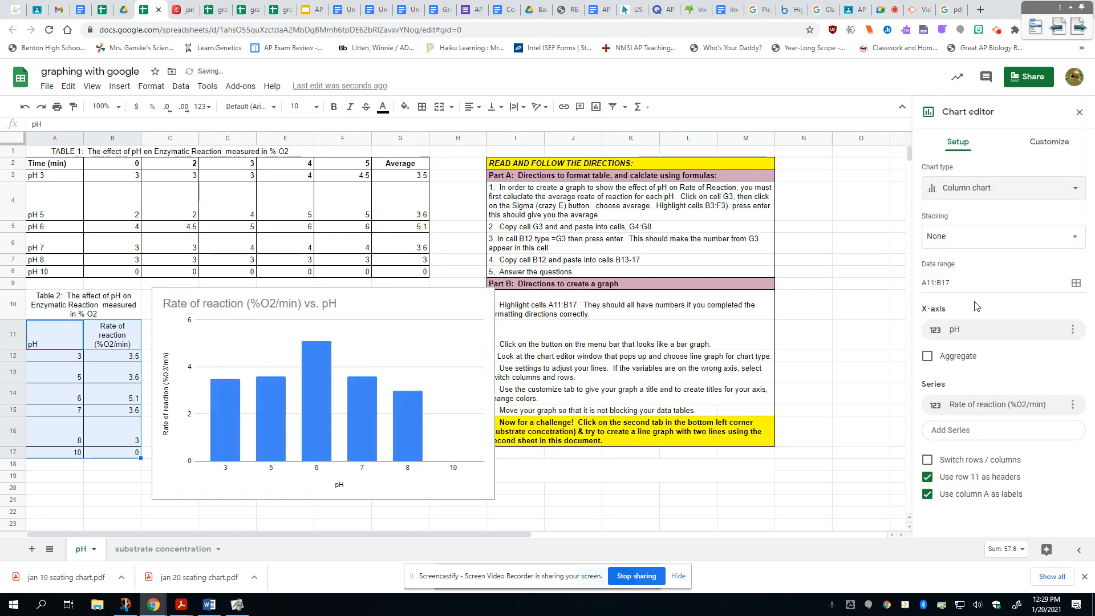
{"action": "left_click", "coordinate": [971, 195]}
{"action": "left_click", "coordinate": [968, 255]}
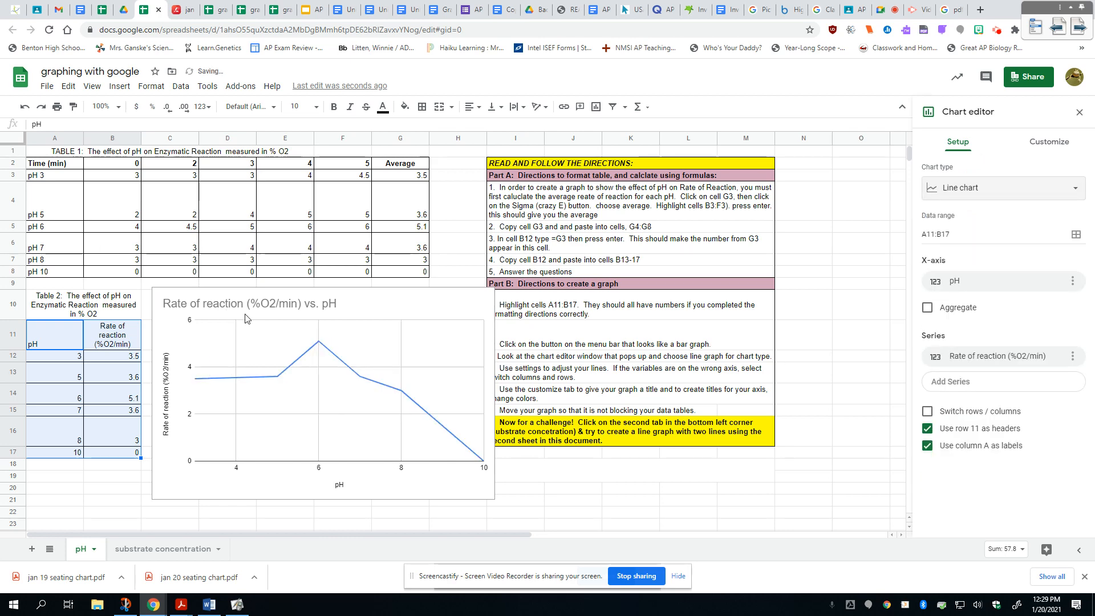
Step: Open the chart and axis title settings and display the options for the horizontal axis title
{"action": "left_click", "coordinate": [1052, 147]}
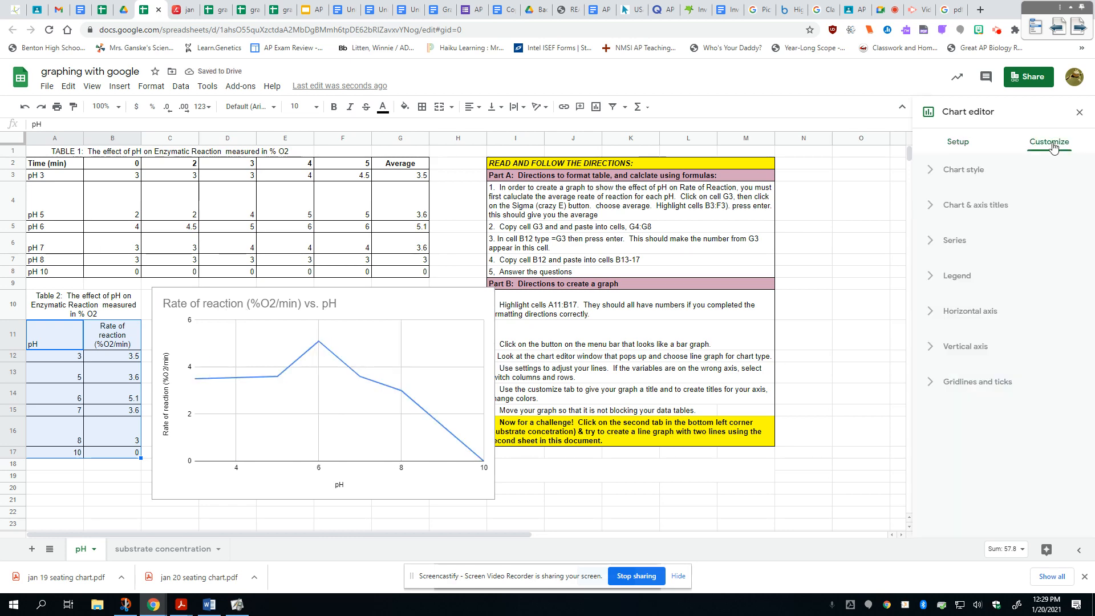
{"action": "left_click", "coordinate": [935, 207]}
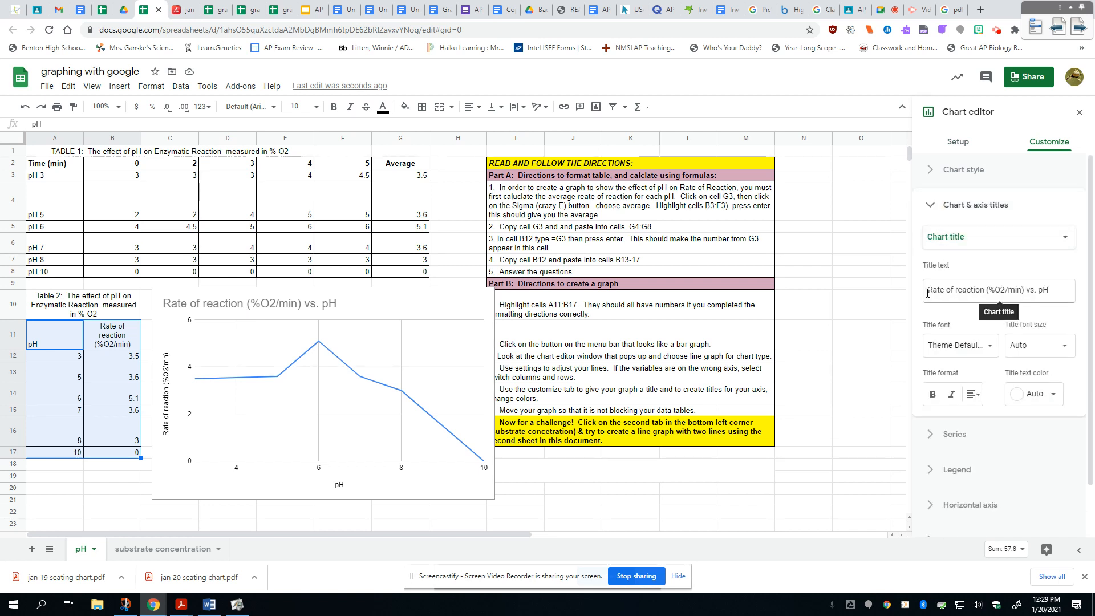
{"action": "left_click_drag", "start_coordinate": [927, 292], "coordinate": [1058, 295]}
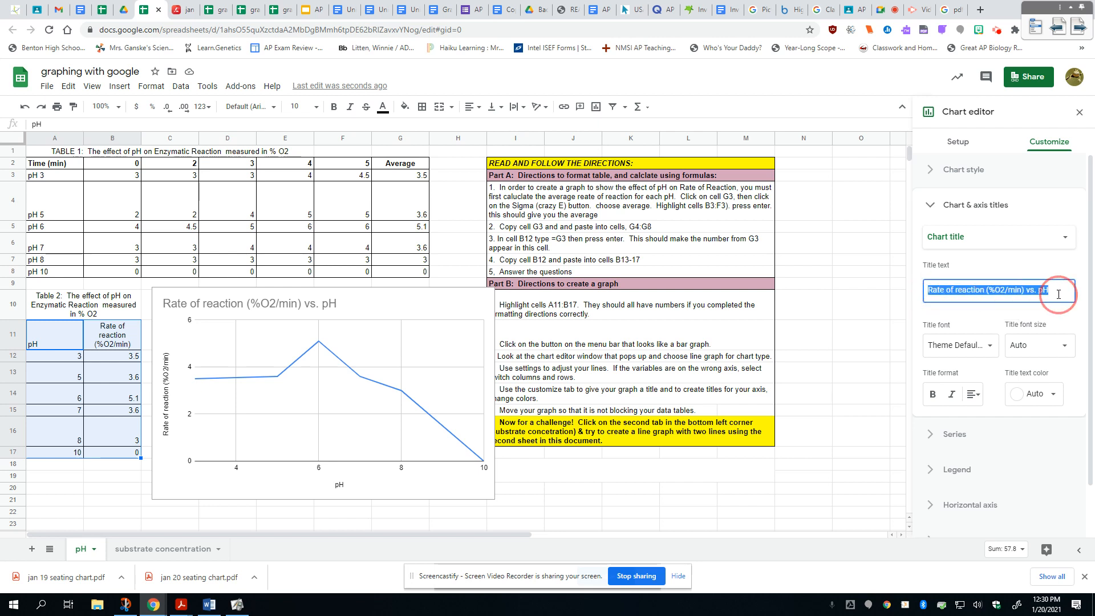
{"action": "left_click", "coordinate": [944, 244]}
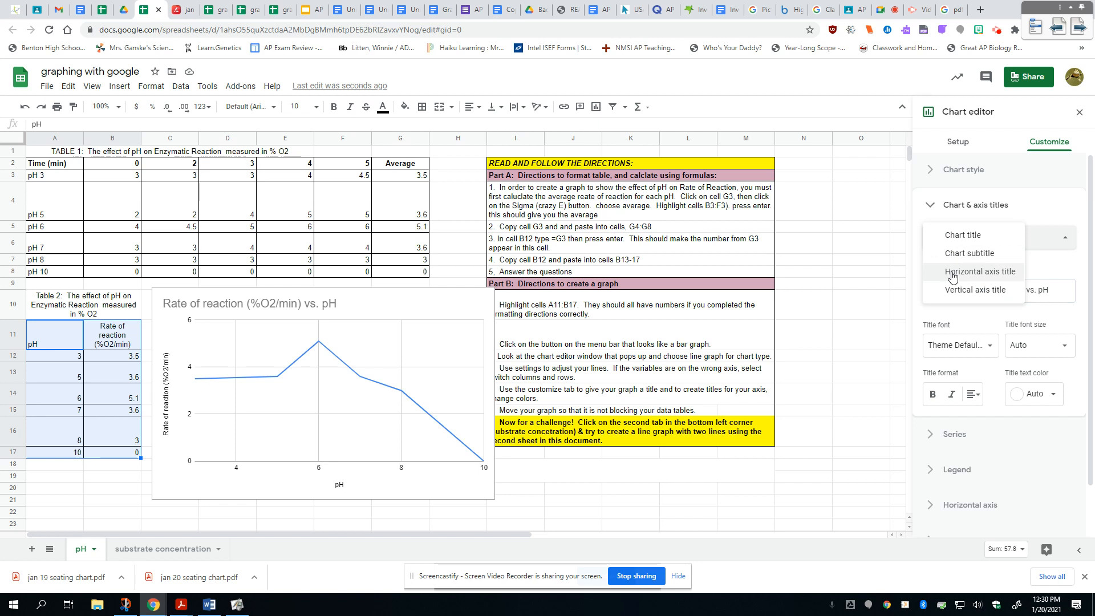
{"action": "left_click", "coordinate": [952, 276]}
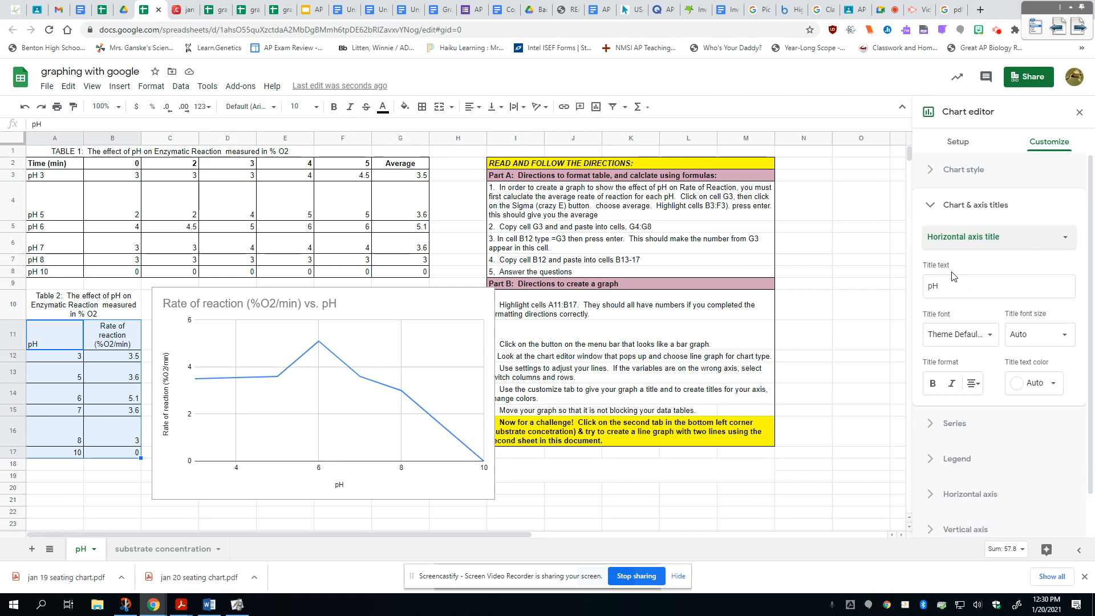
{"action": "left_click", "coordinate": [979, 244]}
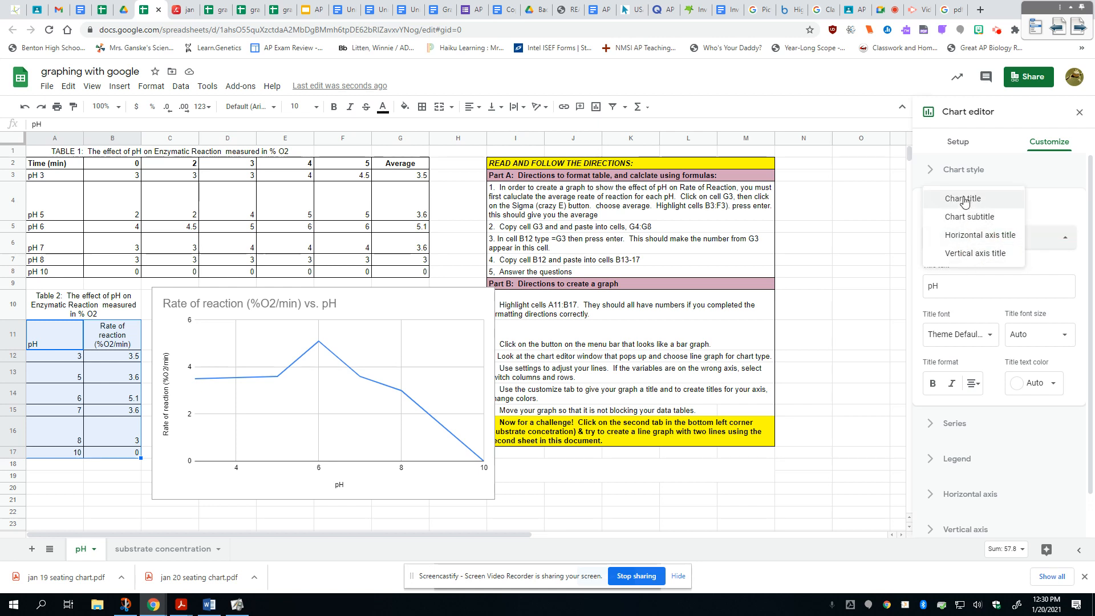
{"action": "left_click", "coordinate": [1050, 208]}
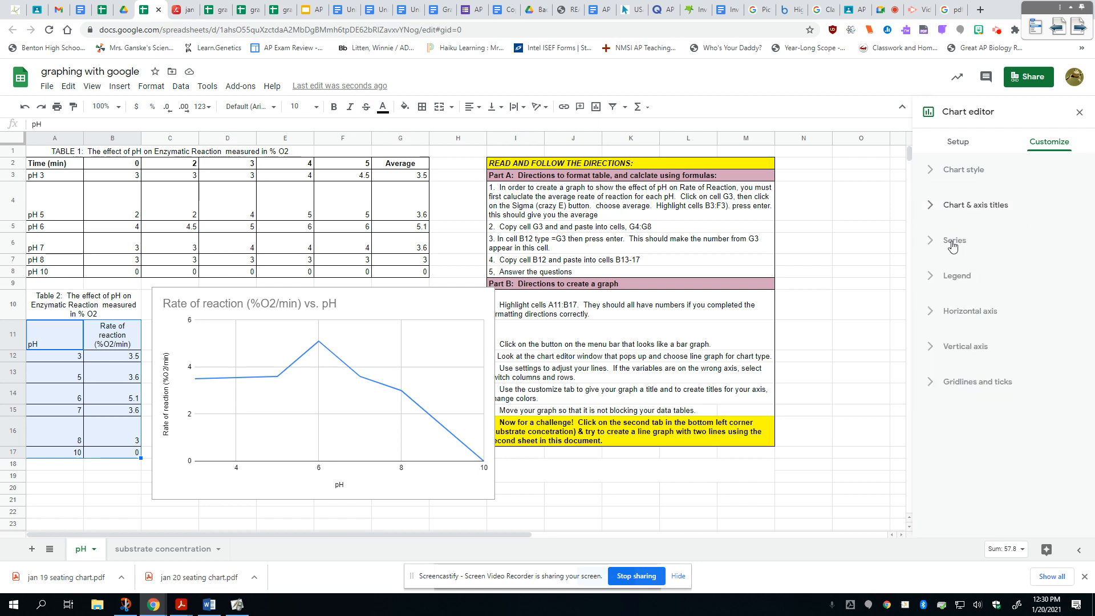
{"action": "left_click", "coordinate": [932, 278]}
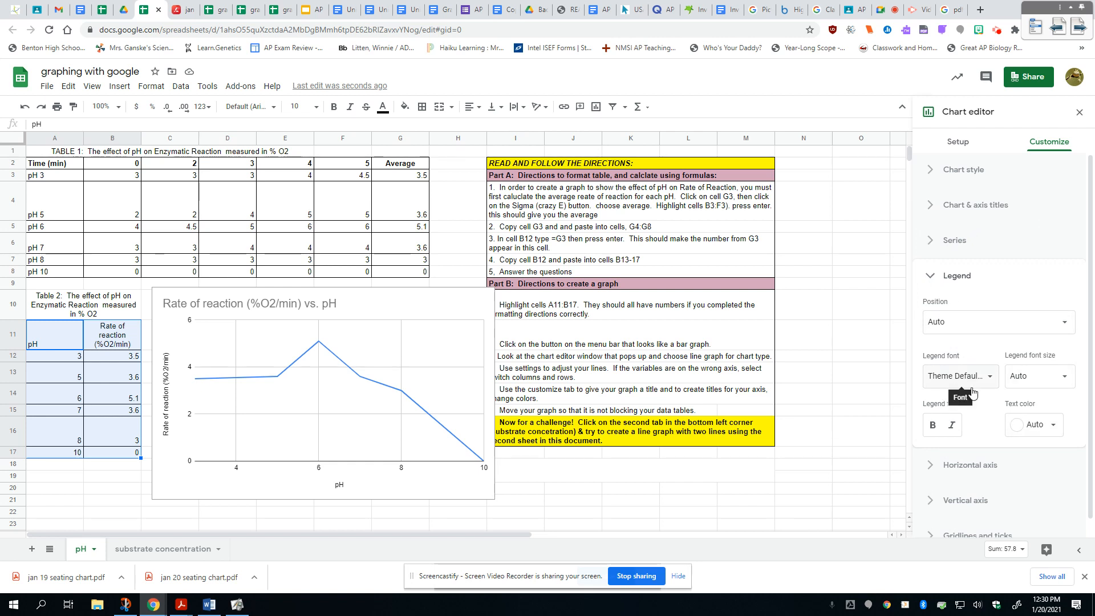
{"action": "left_click", "coordinate": [941, 280]}
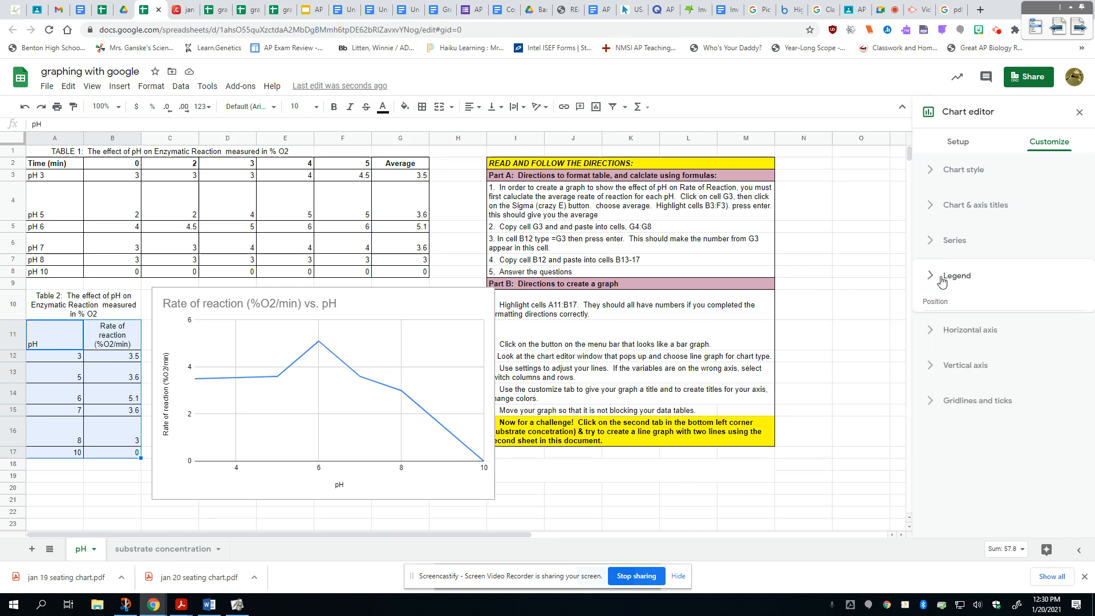
Step: Try a yellow background and a red border in the graph's chart style settings
{"action": "left_click", "coordinate": [933, 174]}
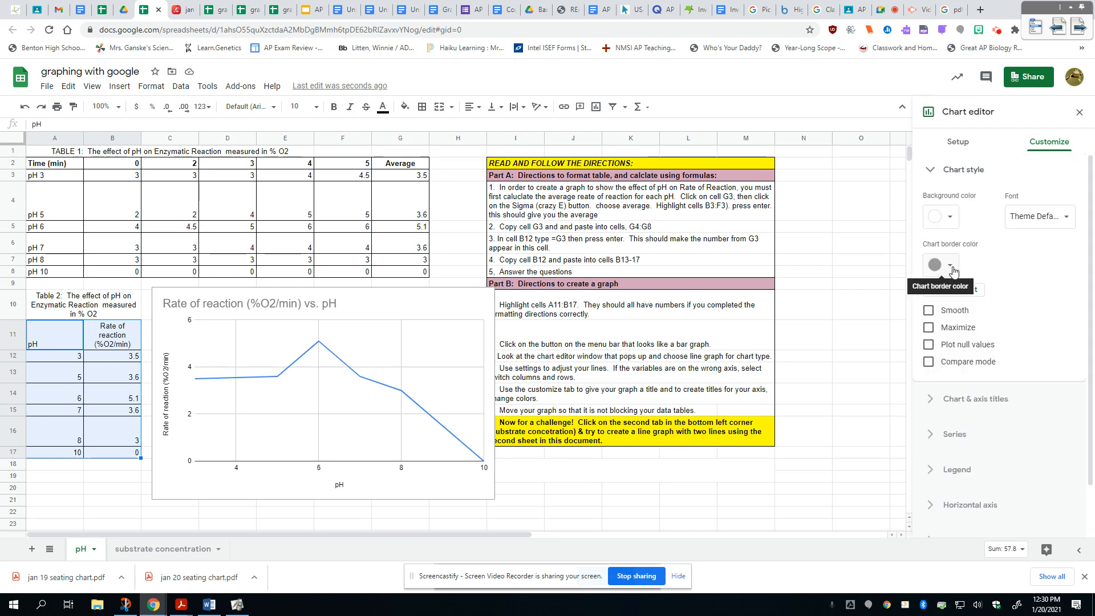
{"action": "left_click", "coordinate": [952, 220]}
{"action": "left_click", "coordinate": [974, 275]}
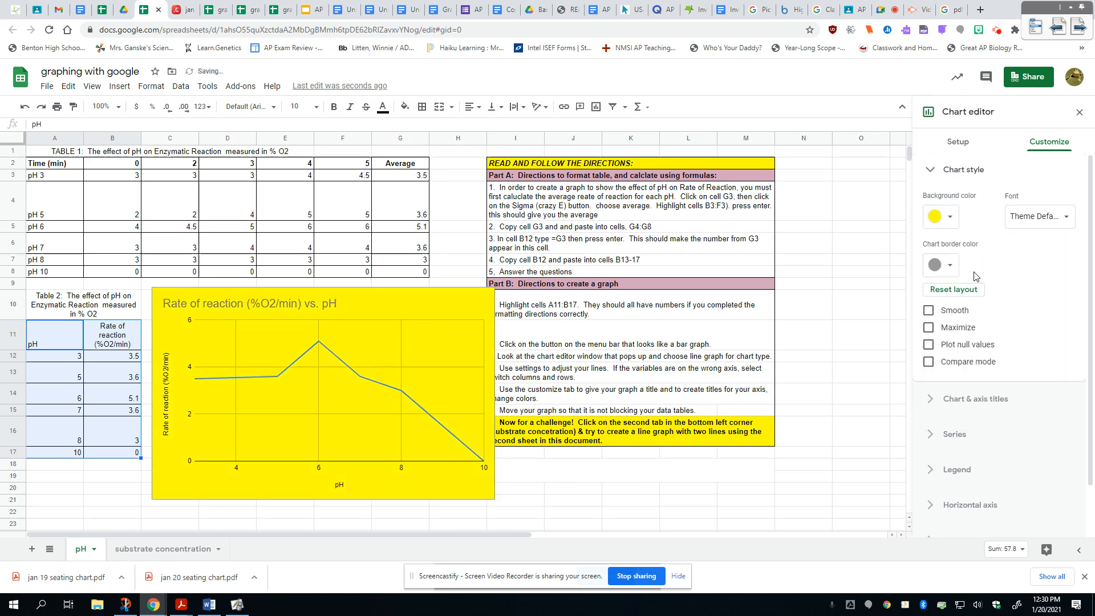
{"action": "left_click", "coordinate": [948, 265]}
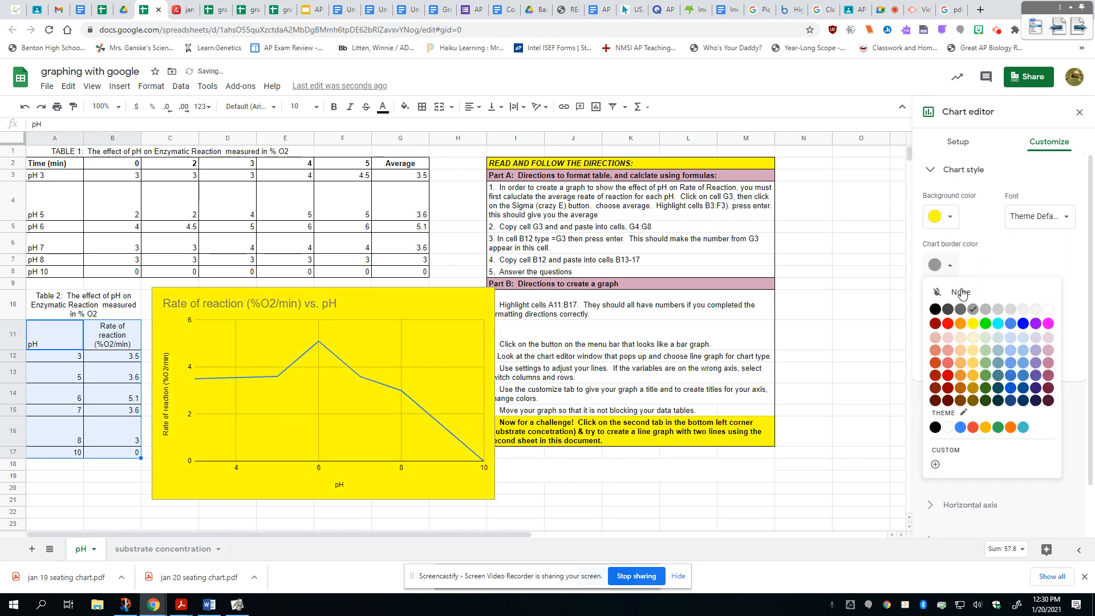
{"action": "left_click", "coordinate": [949, 327]}
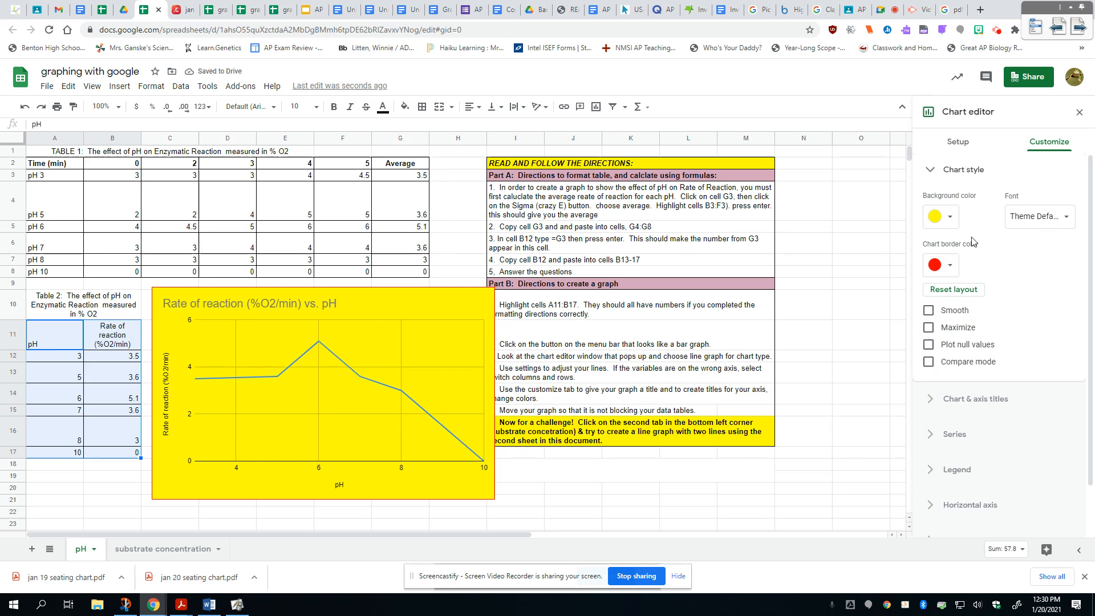
Step: Set the graph's background color to white and its border color to black
{"action": "left_click", "coordinate": [955, 219]}
{"action": "left_click", "coordinate": [1048, 260]}
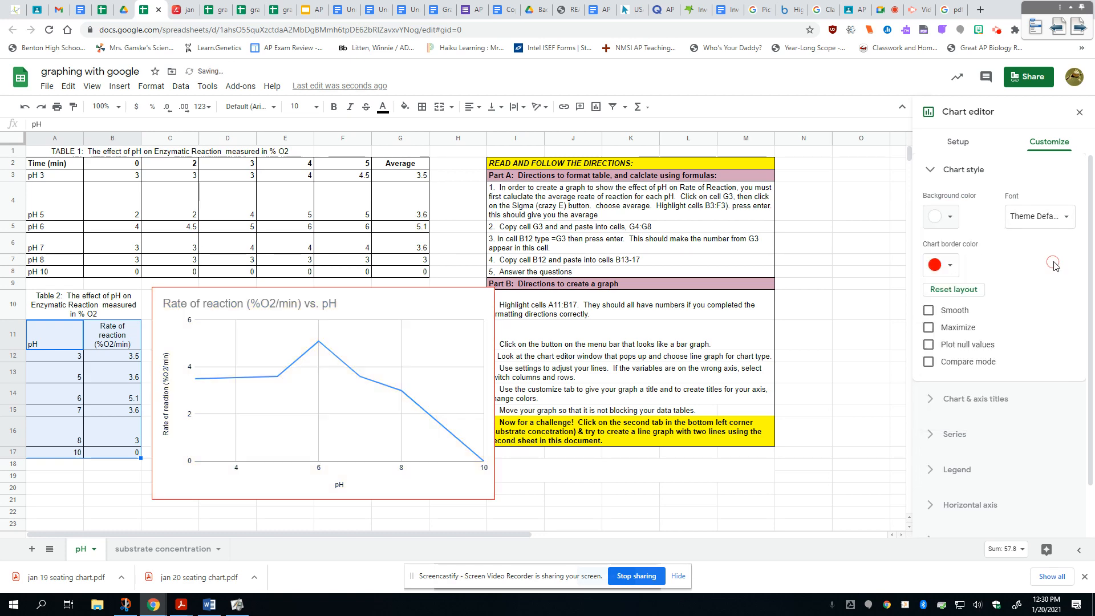
{"action": "left_click", "coordinate": [951, 265]}
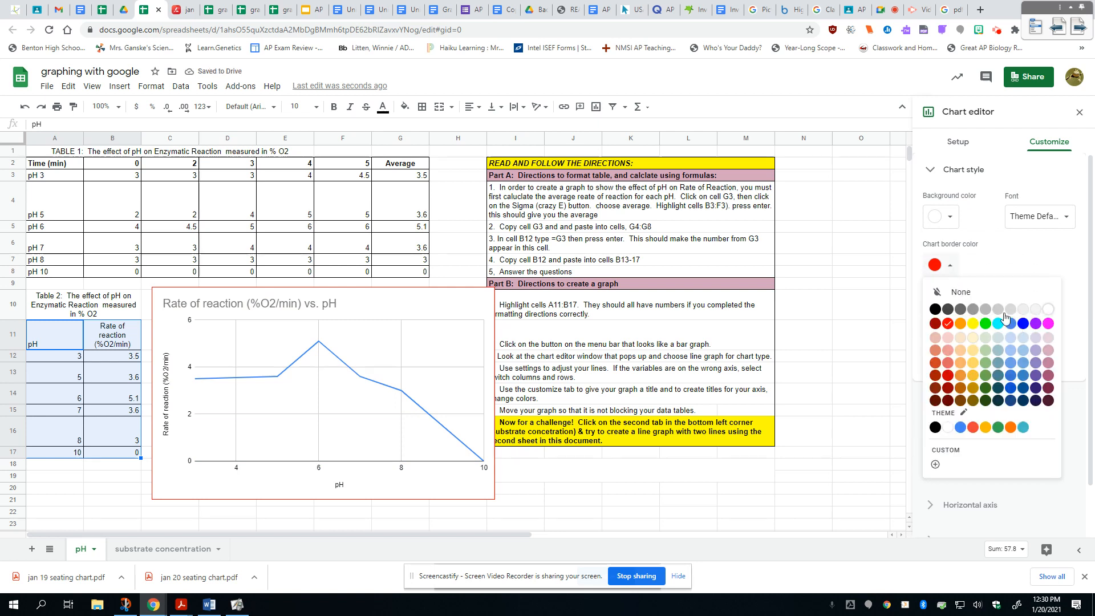
{"action": "left_click", "coordinate": [936, 309]}
{"action": "scroll", "coordinate": [1047, 352], "scroll_direction": "down", "scroll_amount": 1}
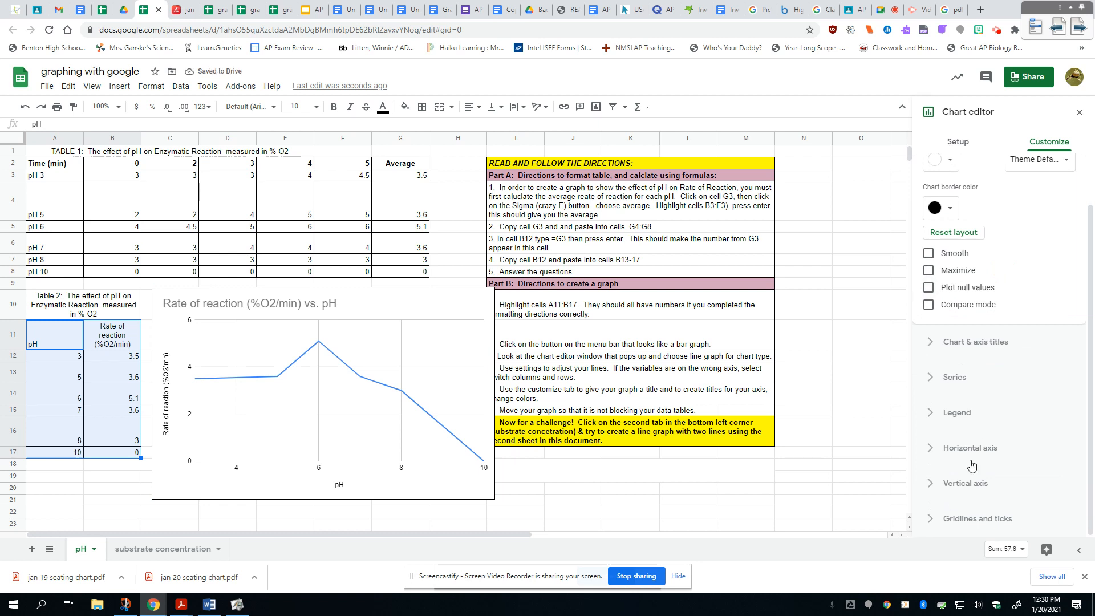
{"action": "left_click", "coordinate": [933, 525]}
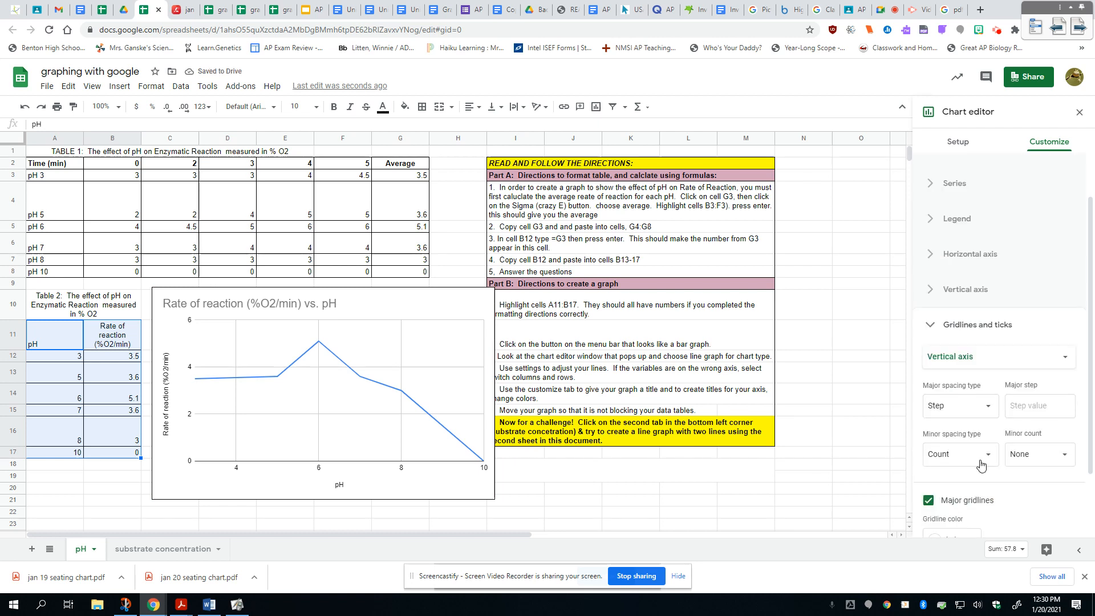
{"action": "scroll", "coordinate": [1046, 391], "scroll_direction": "down", "scroll_amount": 2}
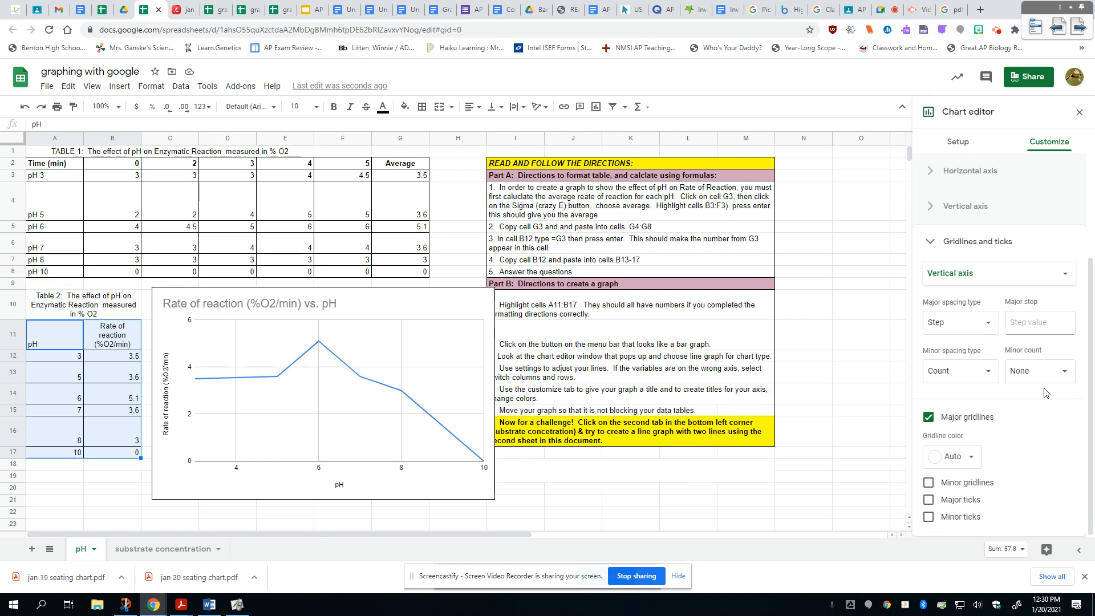
{"action": "scroll", "coordinate": [1046, 392], "scroll_direction": "up", "scroll_amount": 3}
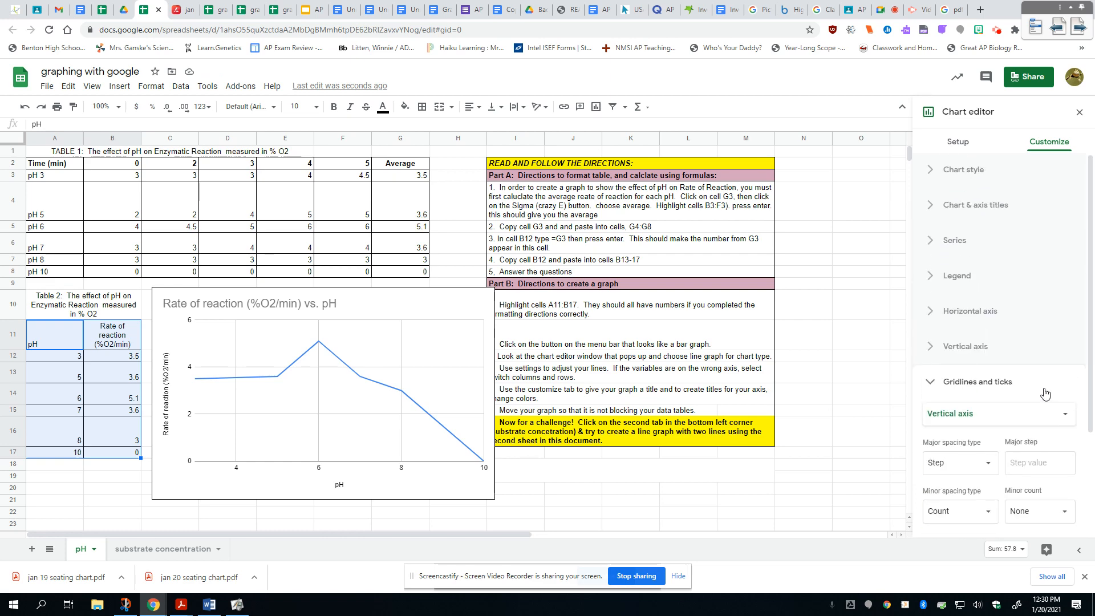
{"action": "left_click", "coordinate": [961, 142]}
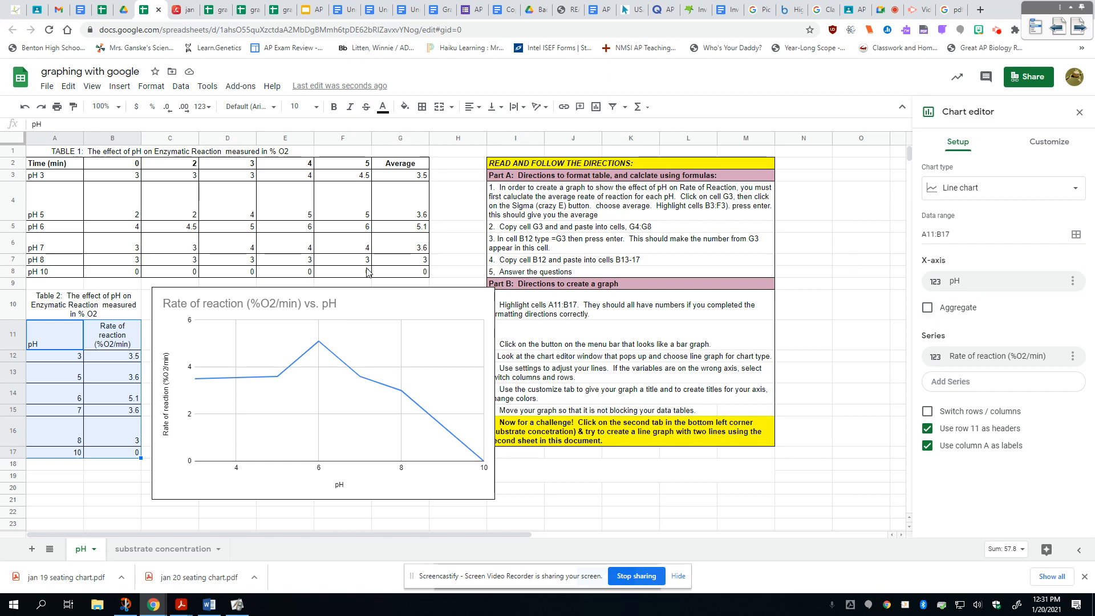
Step: Move the graph slightly down beside Table 2 so it no longer covers the written directions
{"action": "left_click", "coordinate": [350, 304]}
{"action": "left_click", "coordinate": [334, 304]}
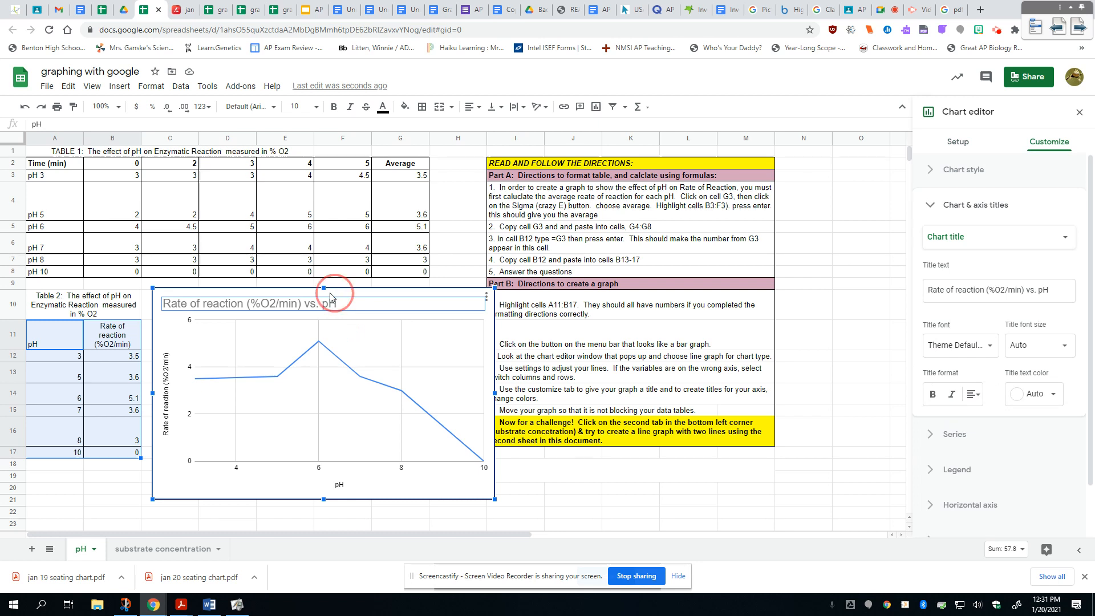
{"action": "left_click_drag", "start_coordinate": [330, 294], "coordinate": [321, 316]}
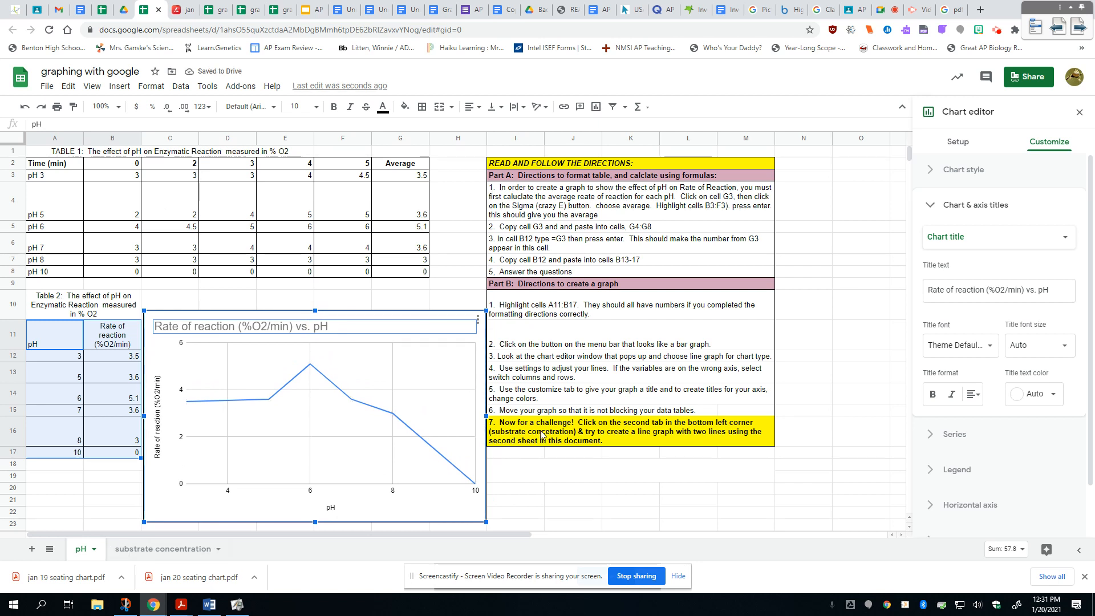
Step: Look at the data and directions on the substrate concentration sheet and return to the pH sheet
{"action": "left_click", "coordinate": [149, 556]}
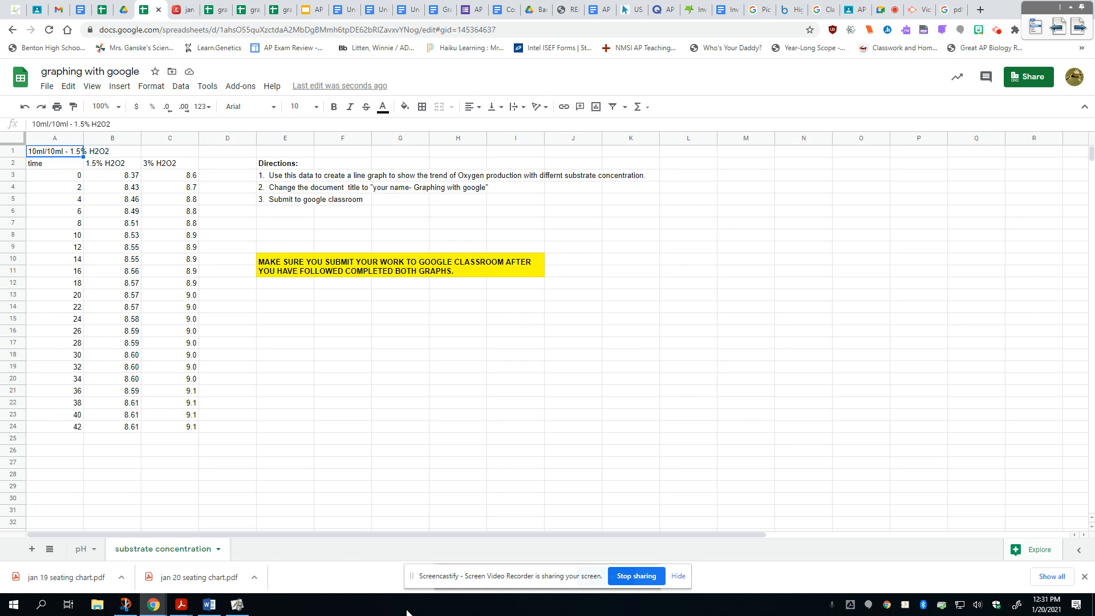
{"action": "left_click", "coordinate": [80, 550]}
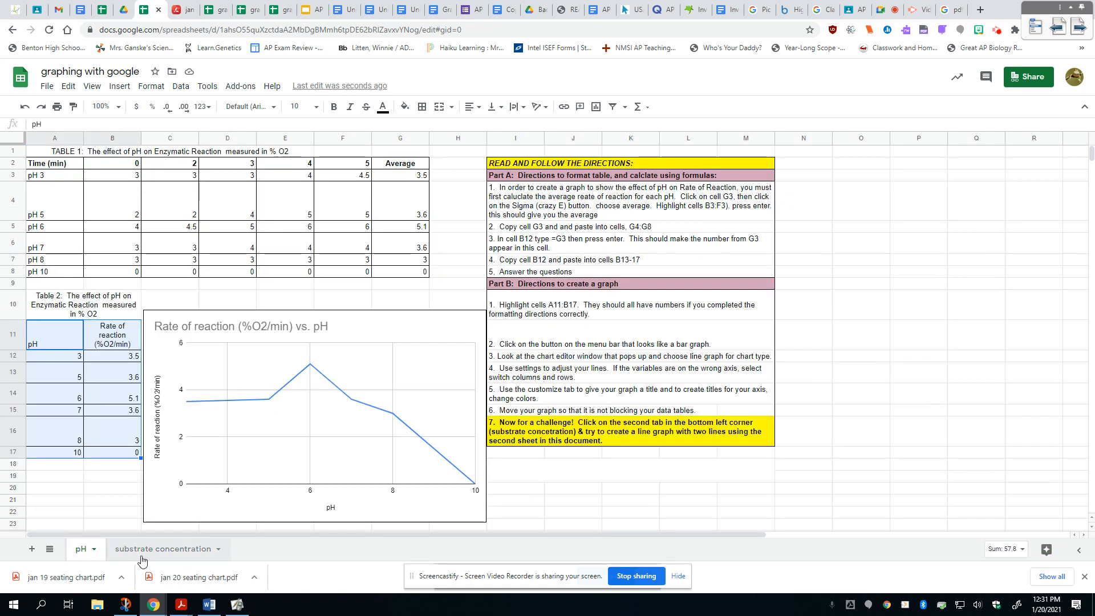